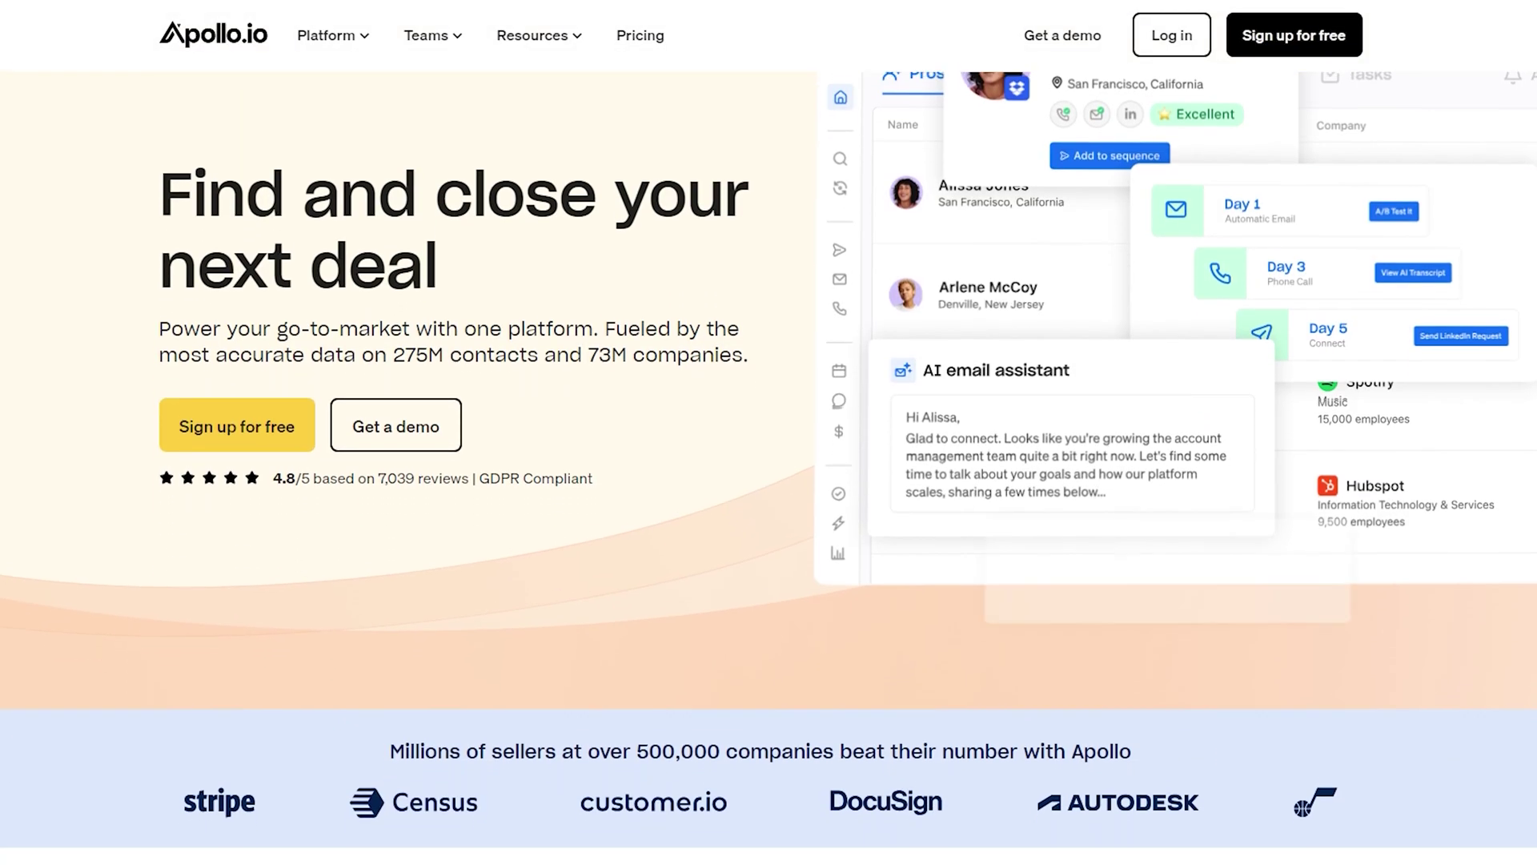
- Scroll down the homepage to the 'Easily explore the most accurate B2B data' stats and Living Data Network section
scroll(769, 423, "down", 3)
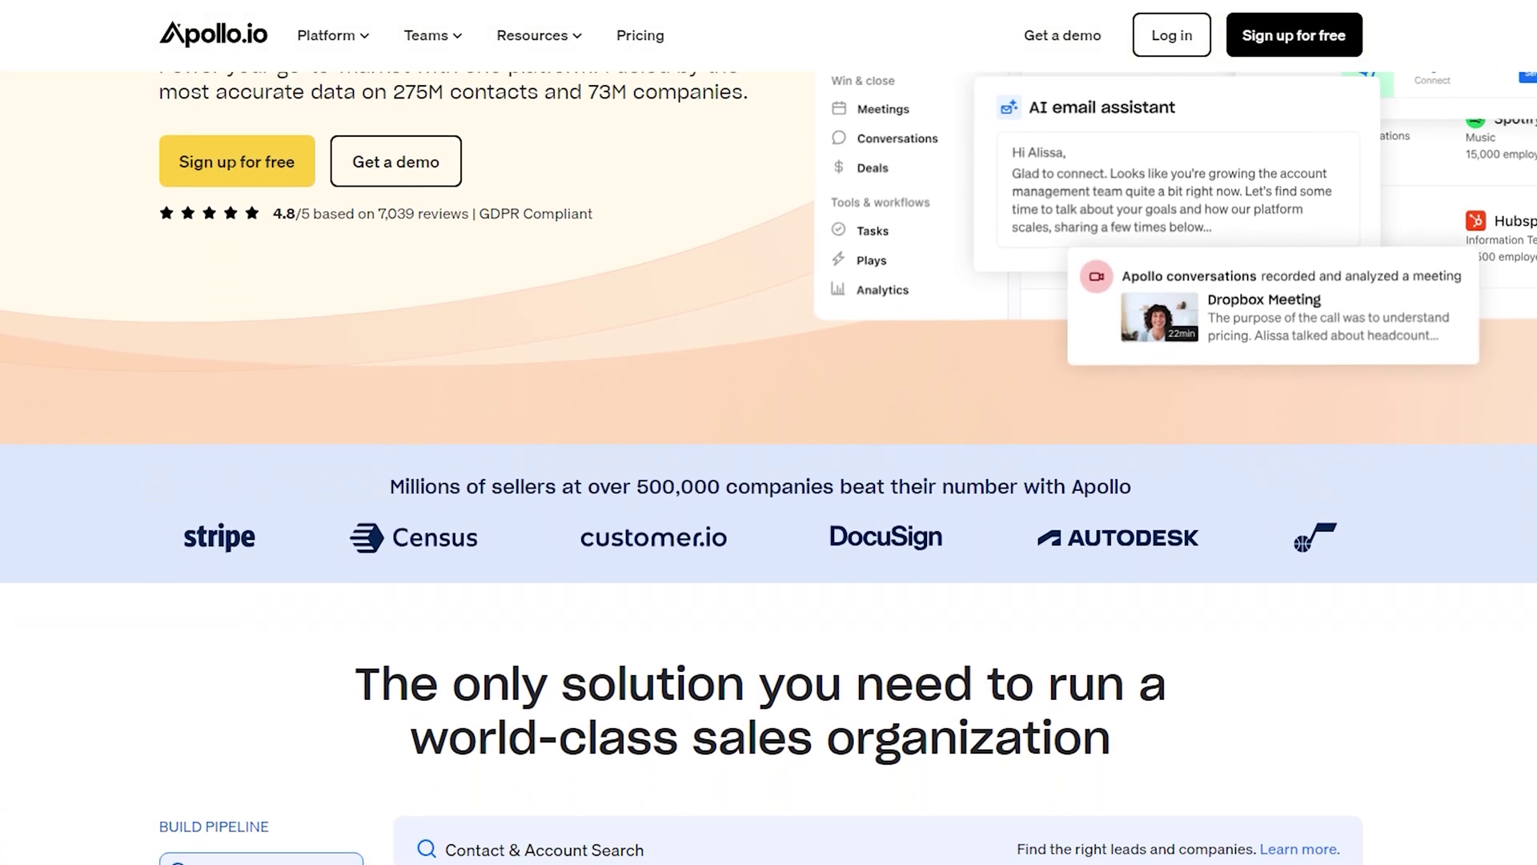
scroll(769, 432, "down", 3)
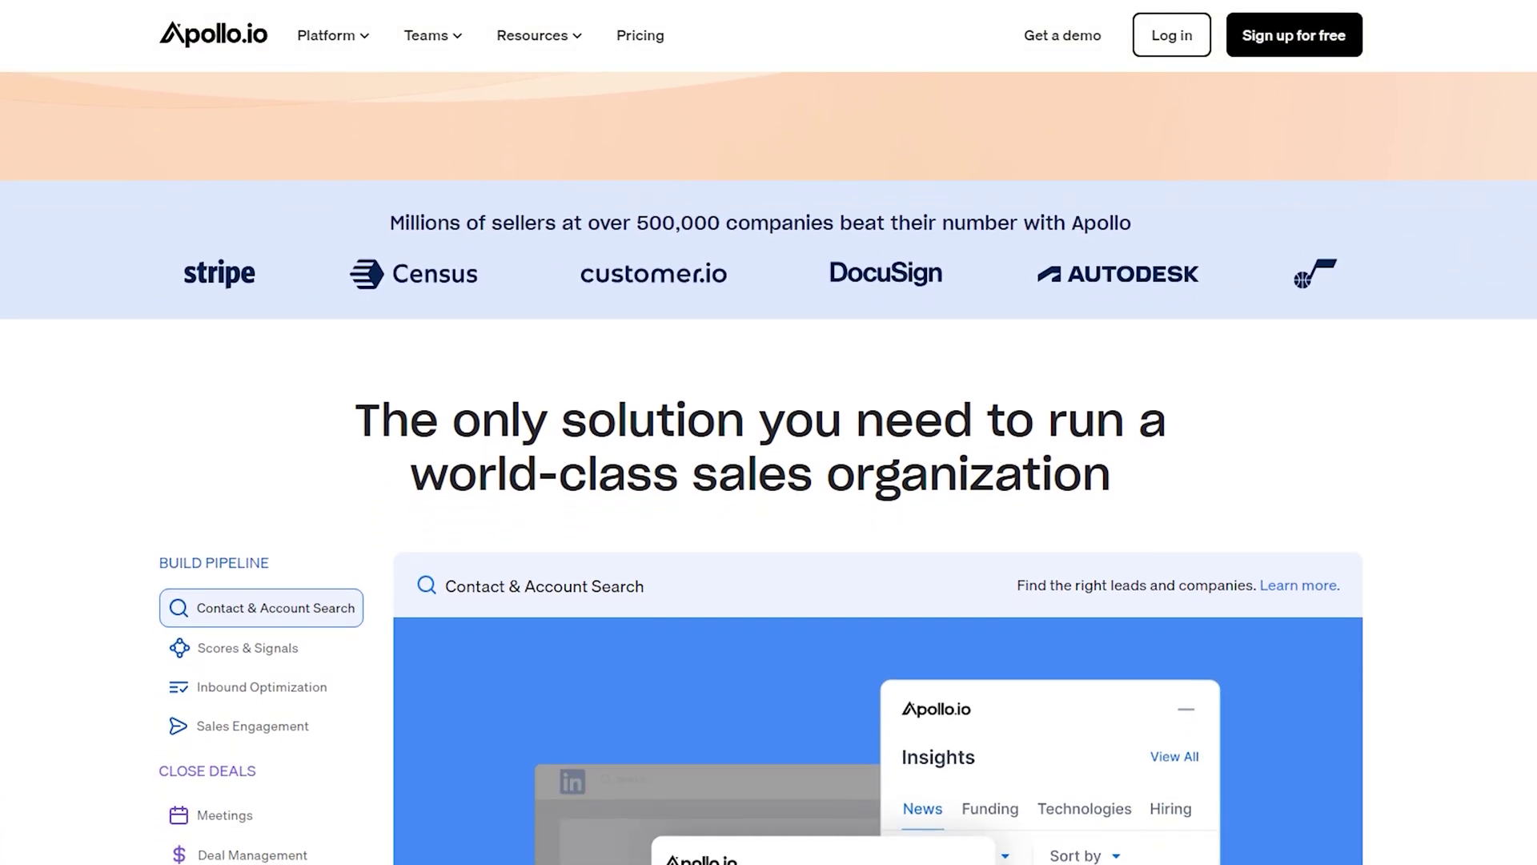
scroll(769, 432, "down", 3)
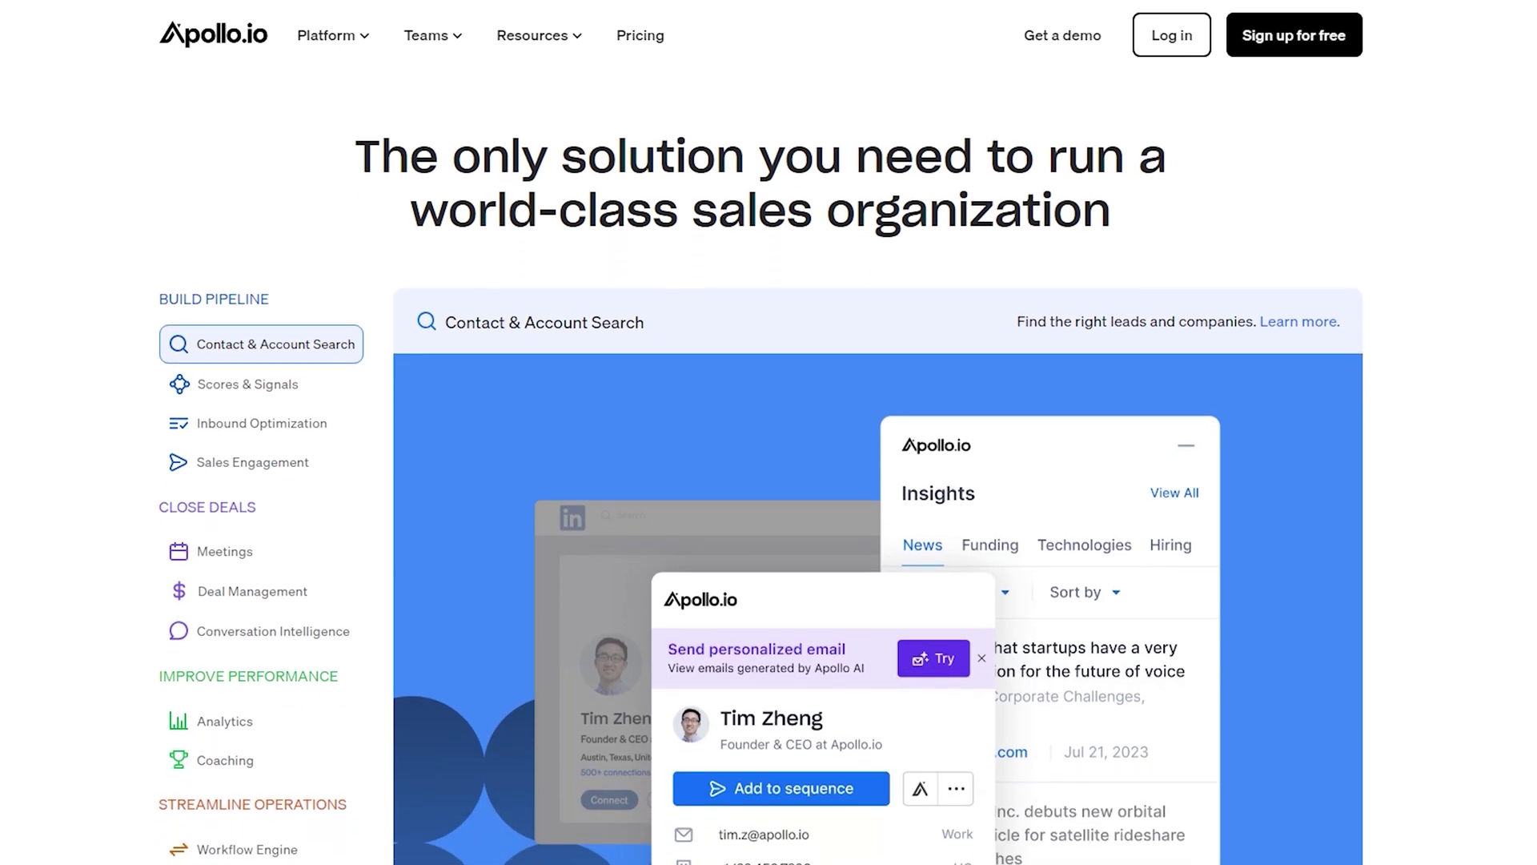
scroll(769, 432, "down", 3)
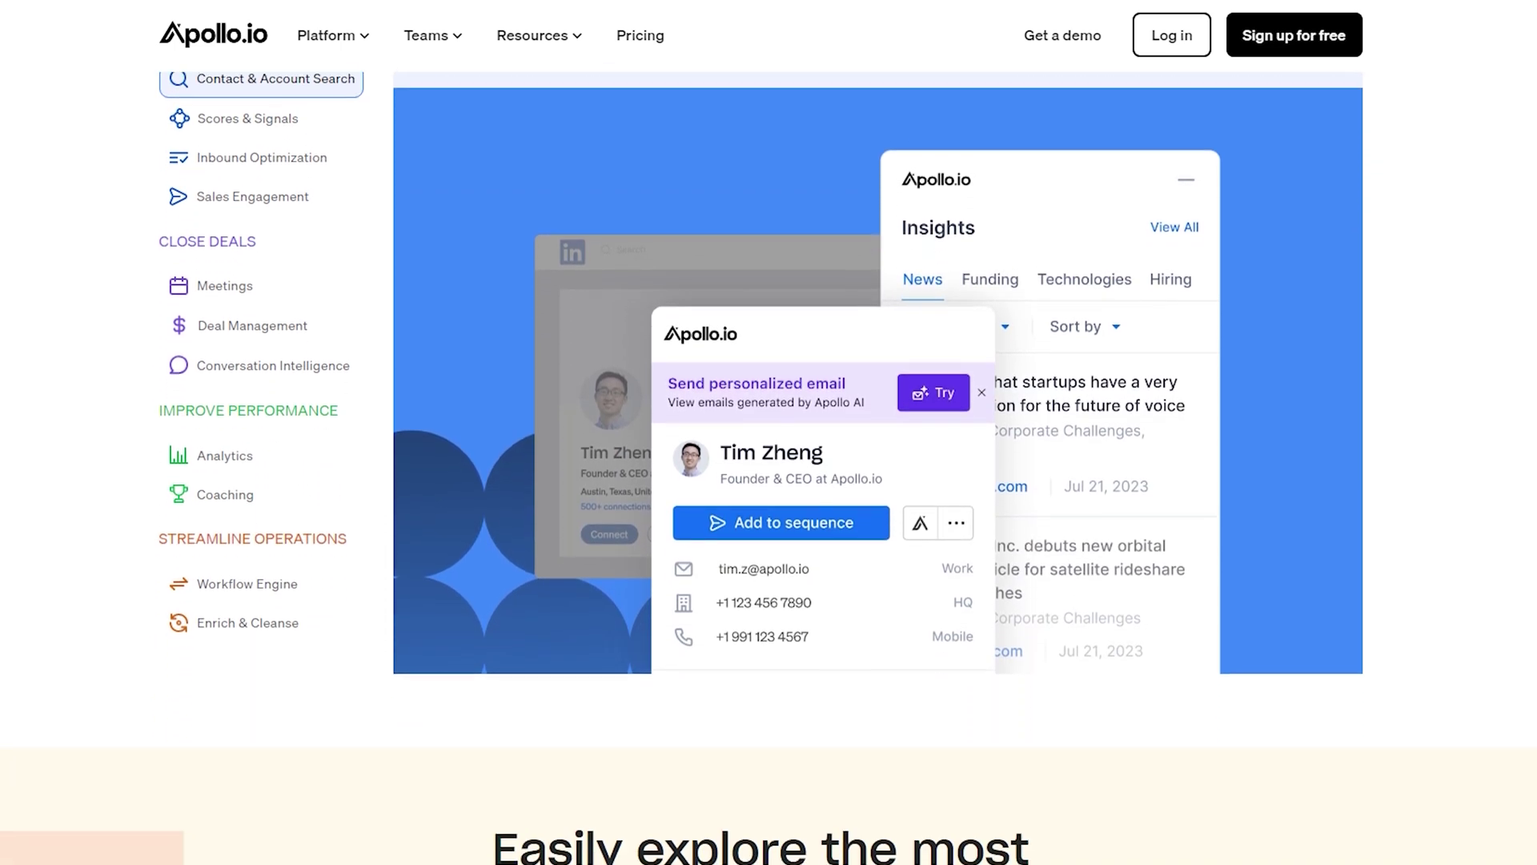
scroll(769, 432, "down", 3)
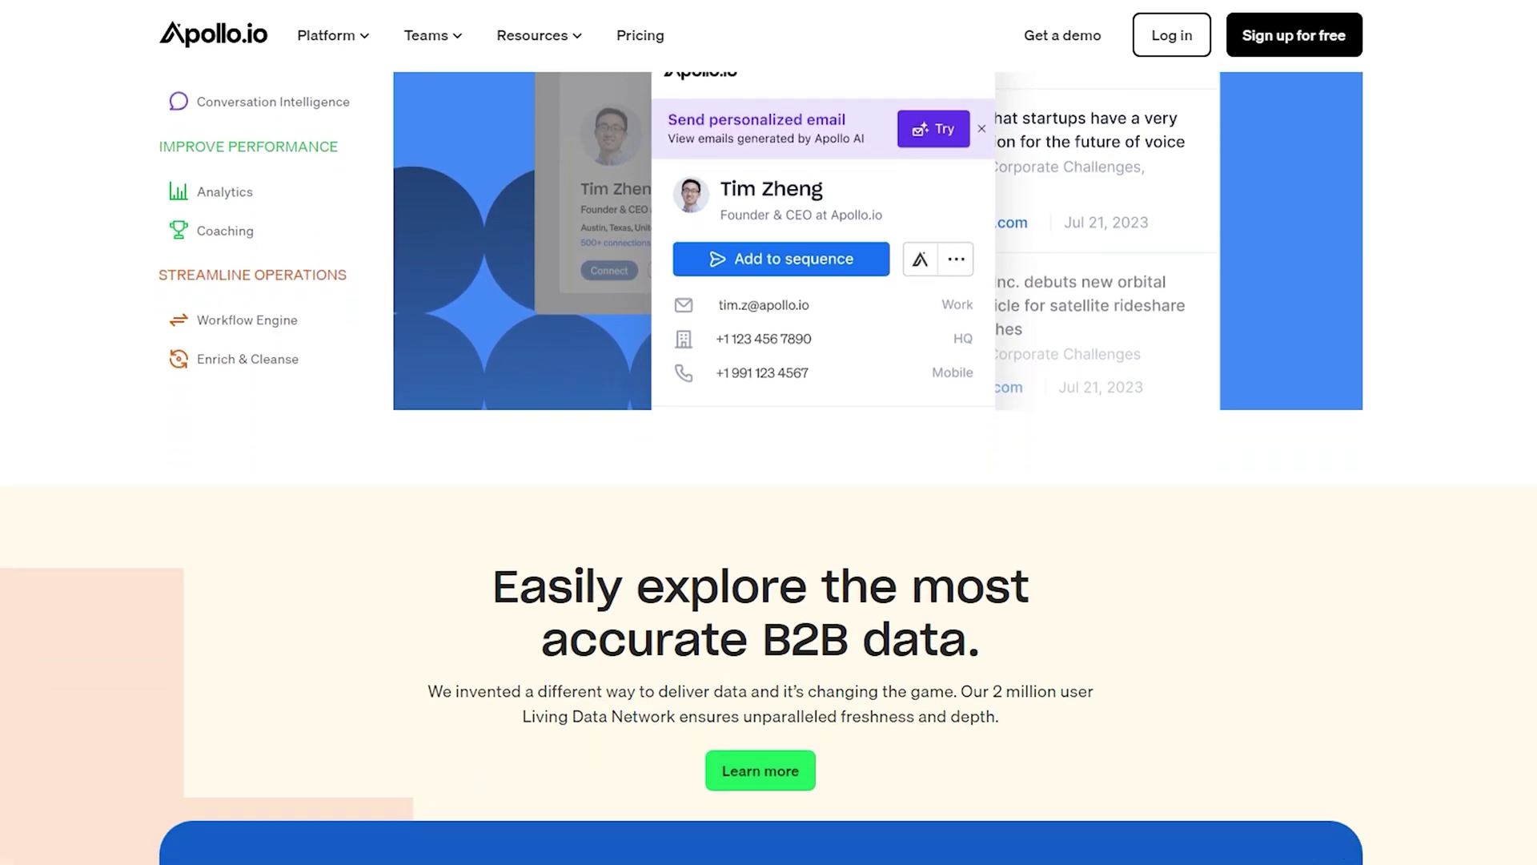
scroll(769, 432, "down", 3)
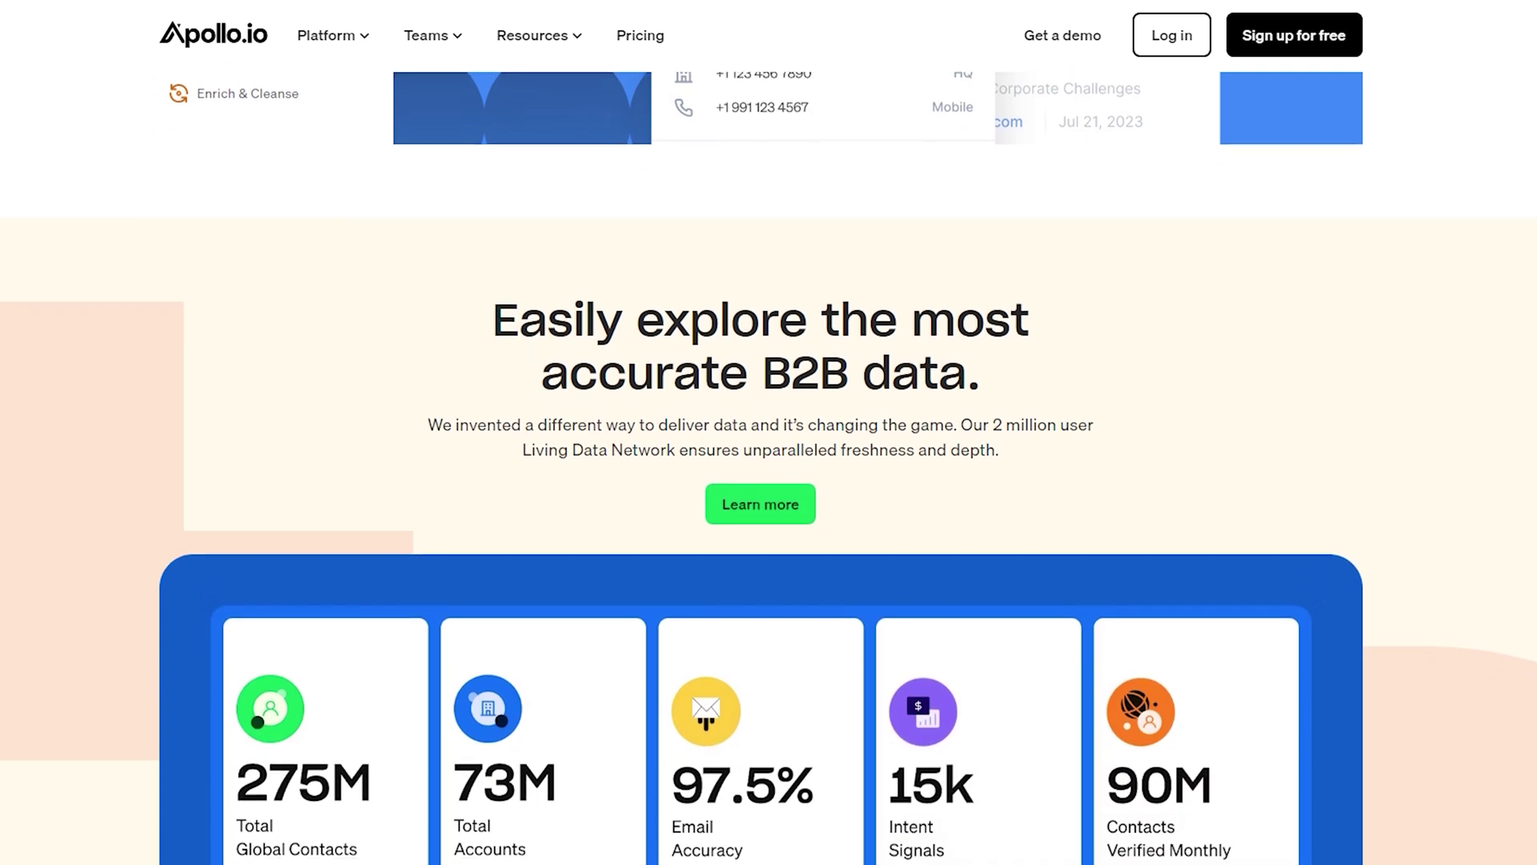
scroll(769, 432, "down", 3)
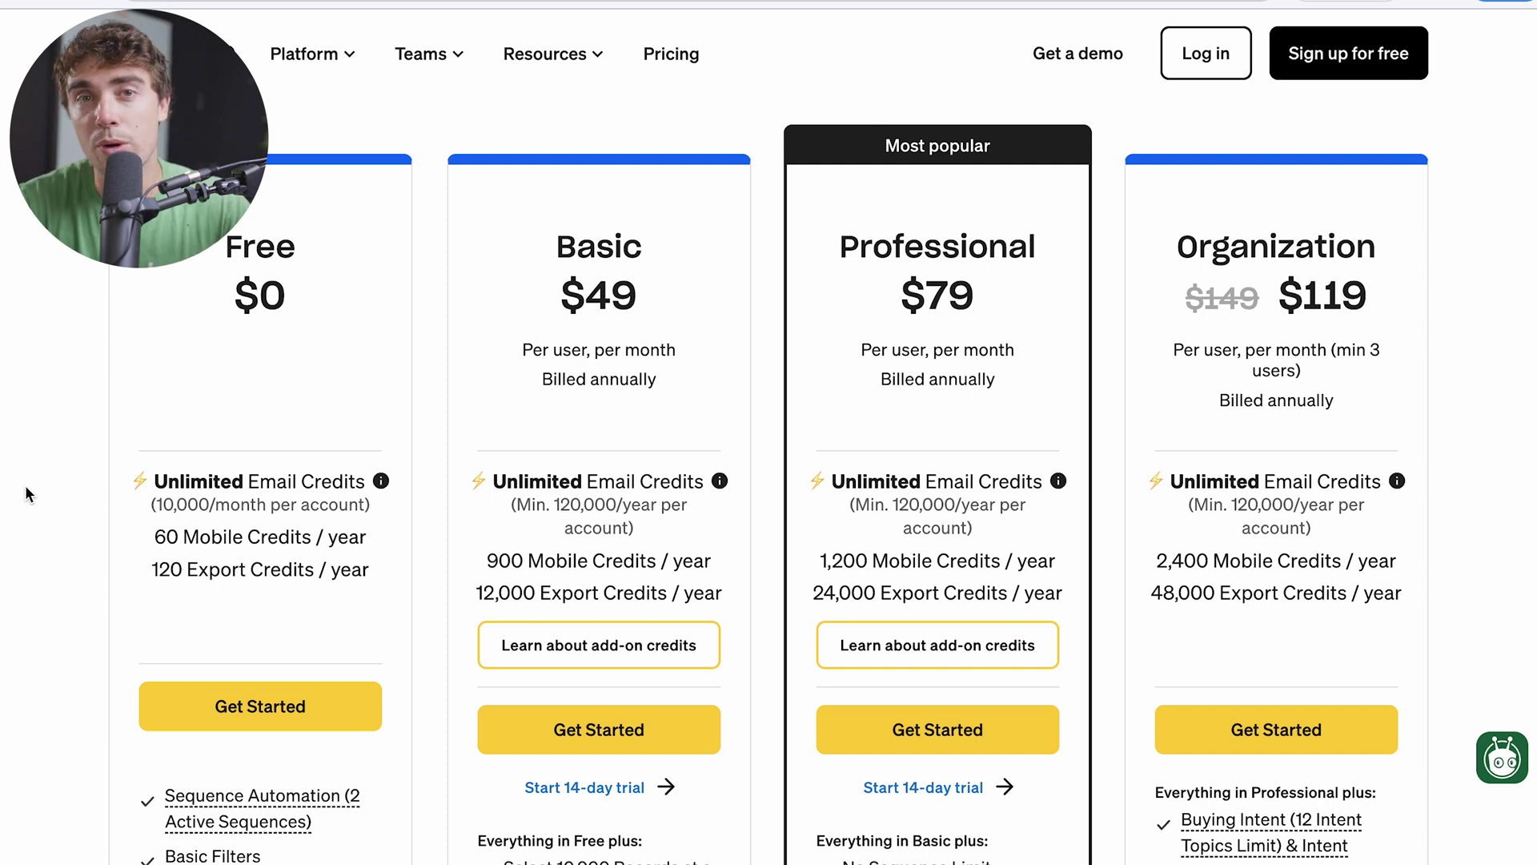
- Scroll back up to the Free, Basic, Professional and Organization plan cards on the pricing page
scroll(26, 488, "up", 1)
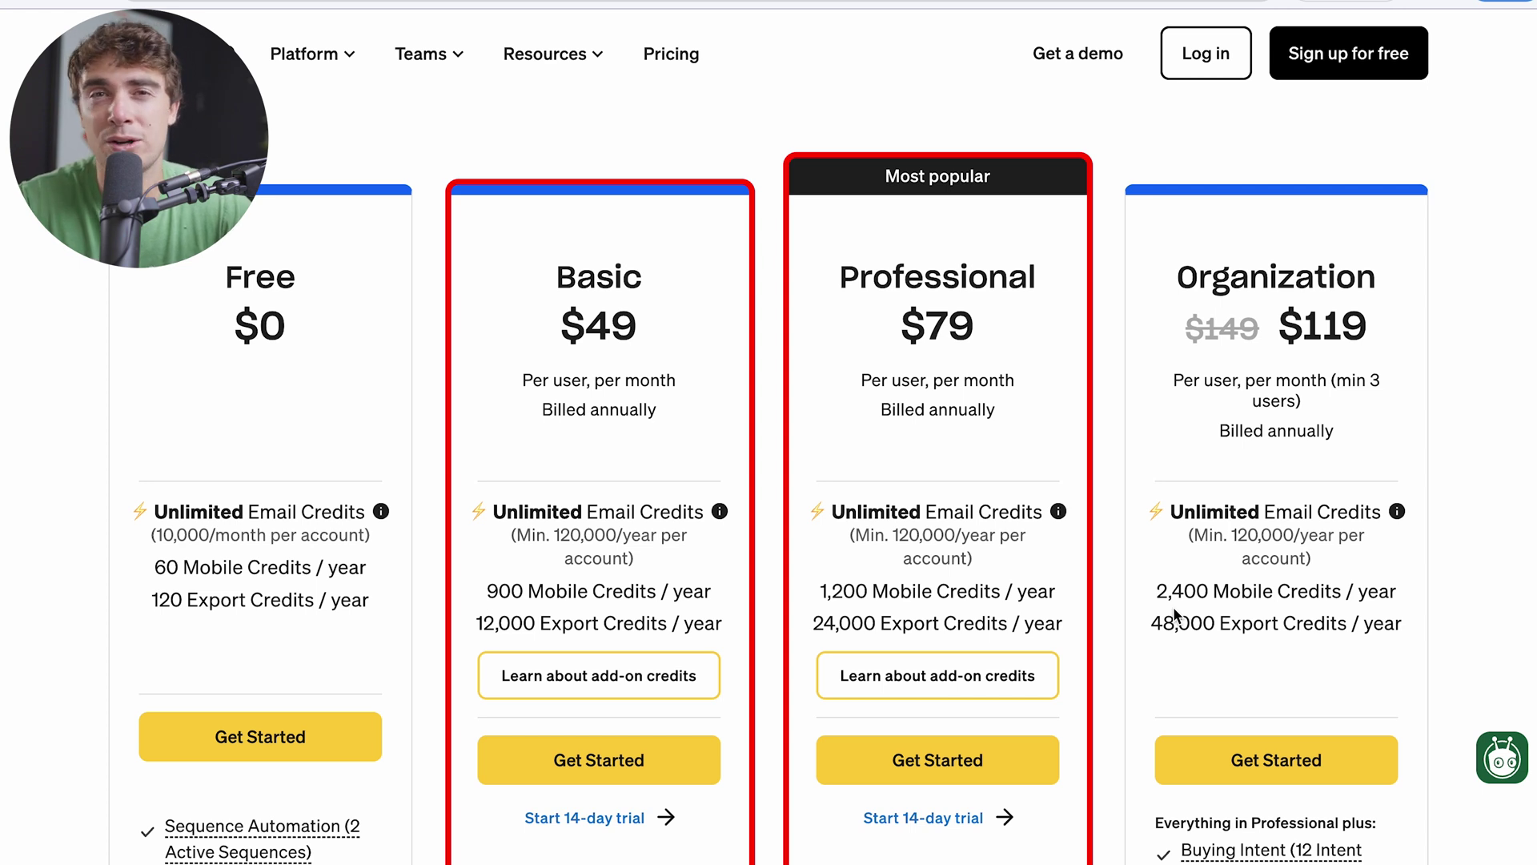
- Scroll down the pricing page to each plan's 'Everything in … plus' feature list
scroll(453, 368, "down", 8)
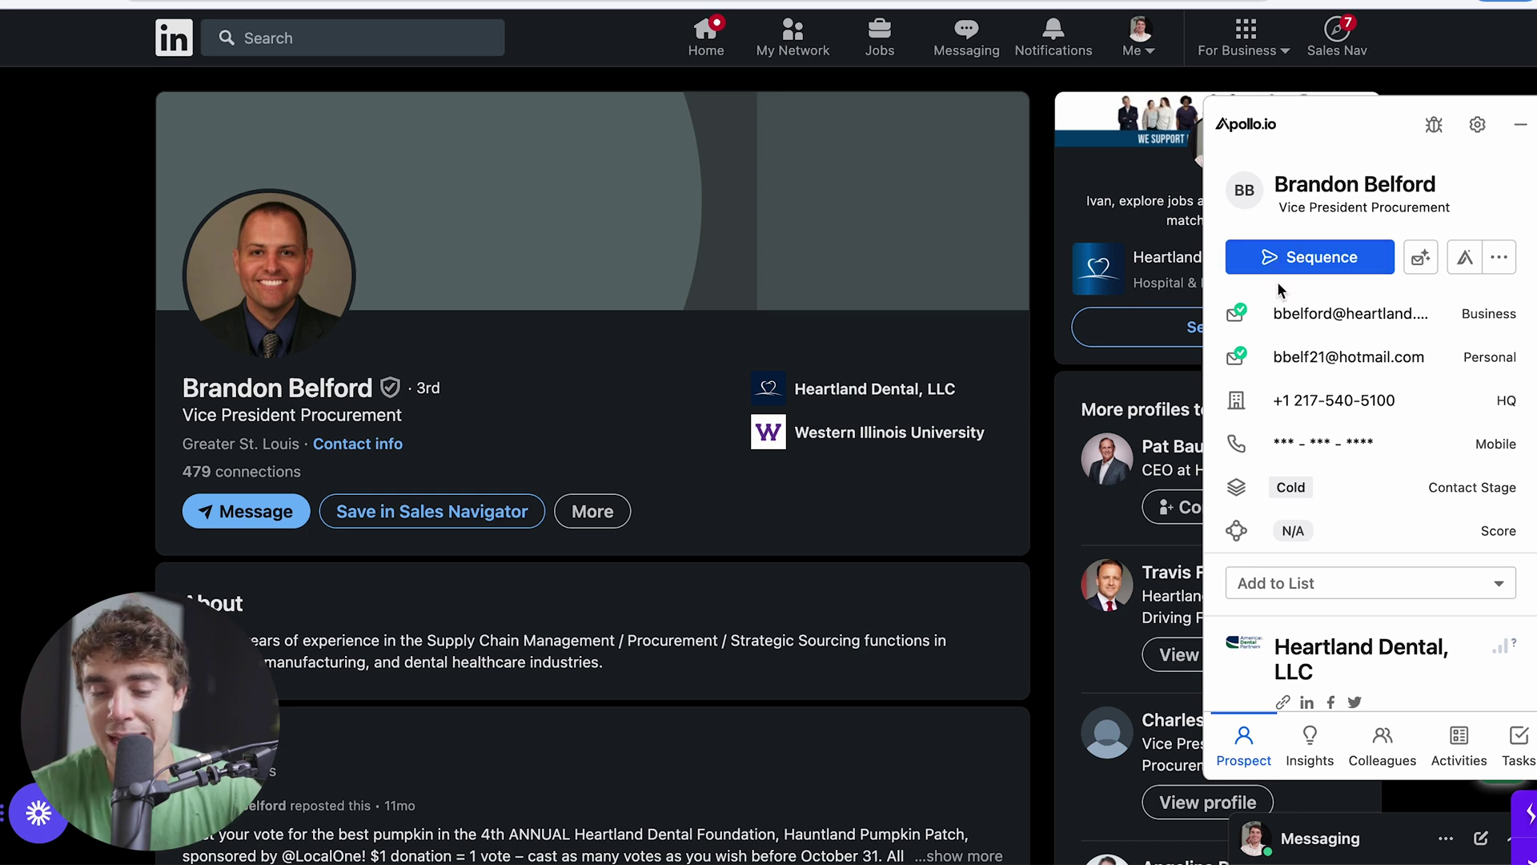
- In the Apollo extension on the LinkedIn profile, review the prospect's contact details and list available CRM integrations
mouse_move(1280, 299)
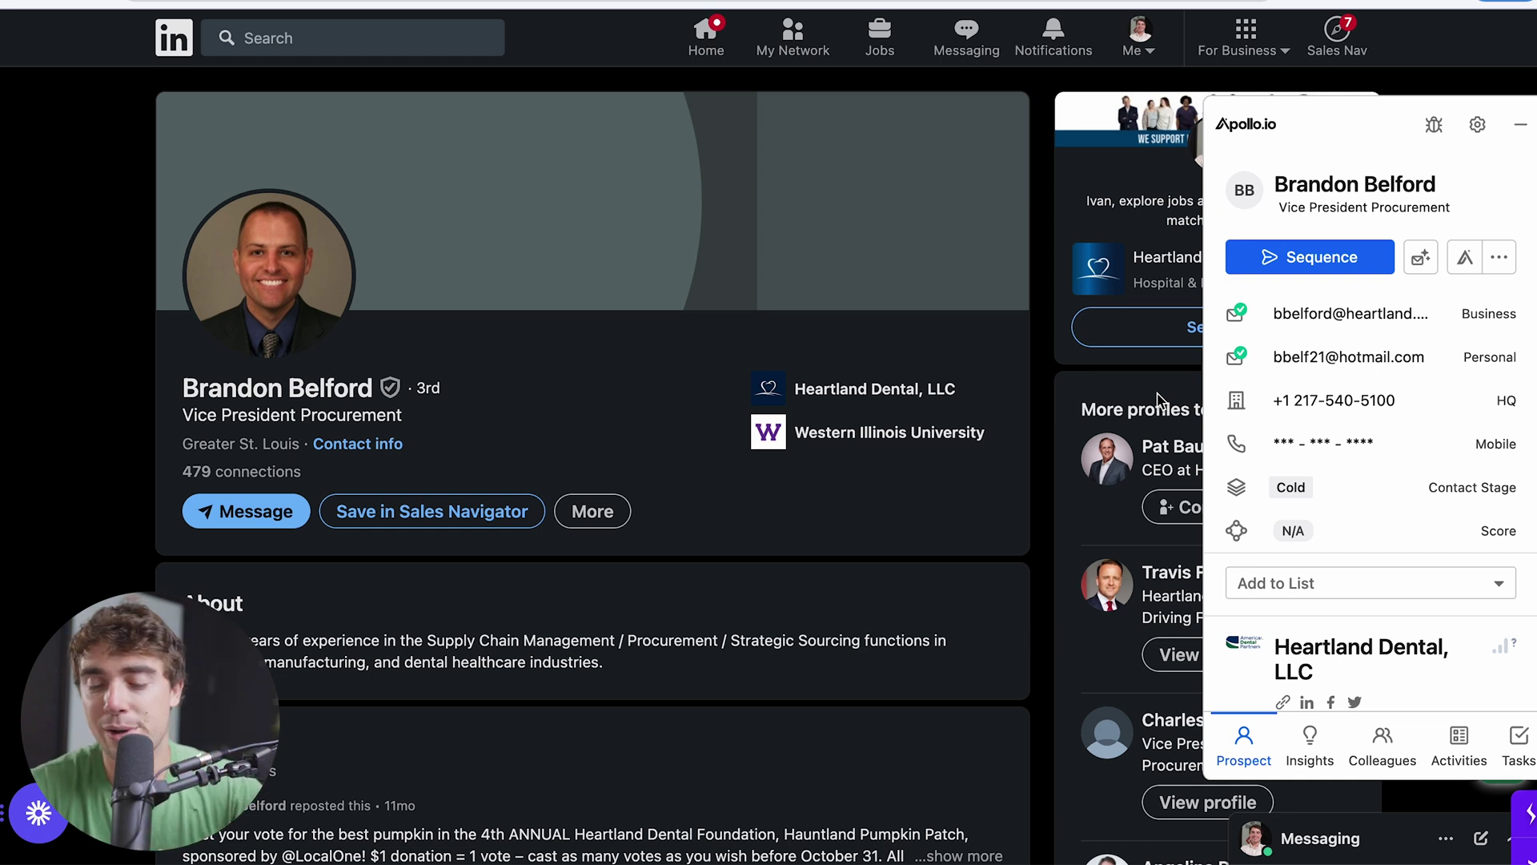
mouse_move(1417, 446)
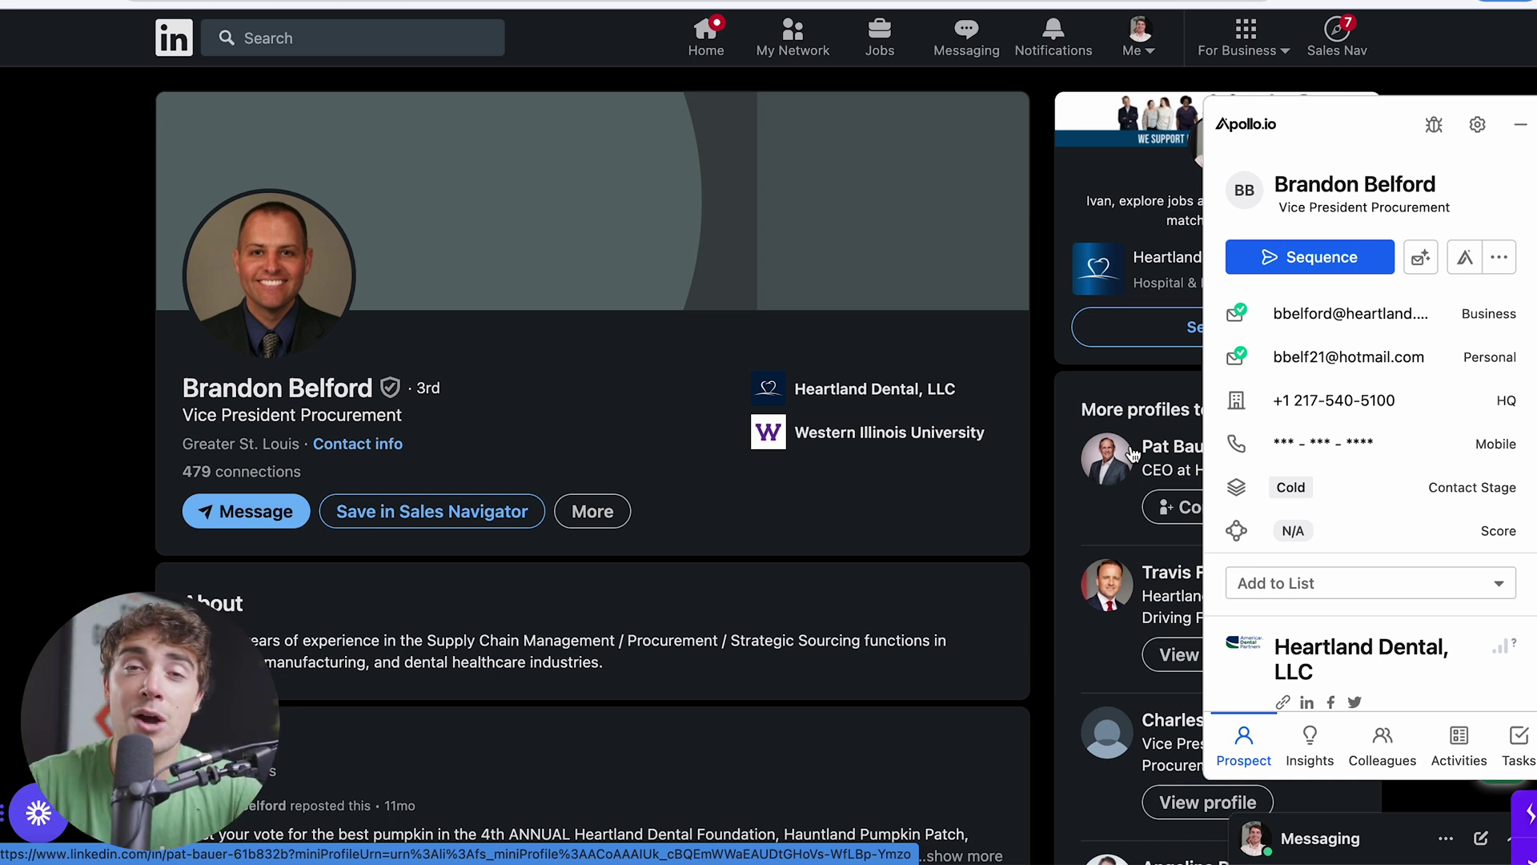
left_click(1498, 257)
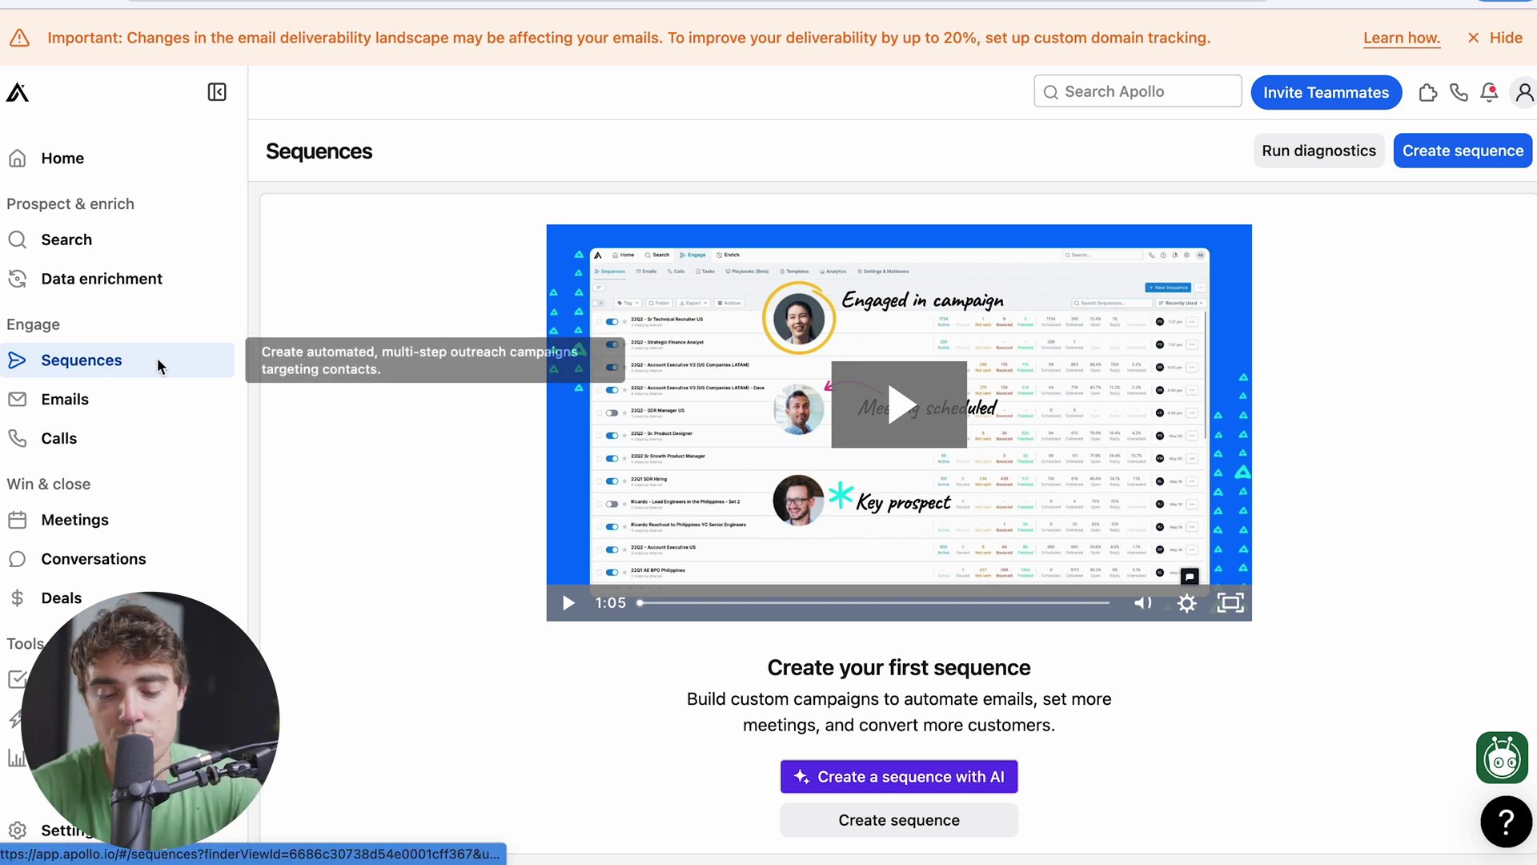
- Scroll down the Sequences page and start creating a new sequence
scroll(421, 452, "down", 1)
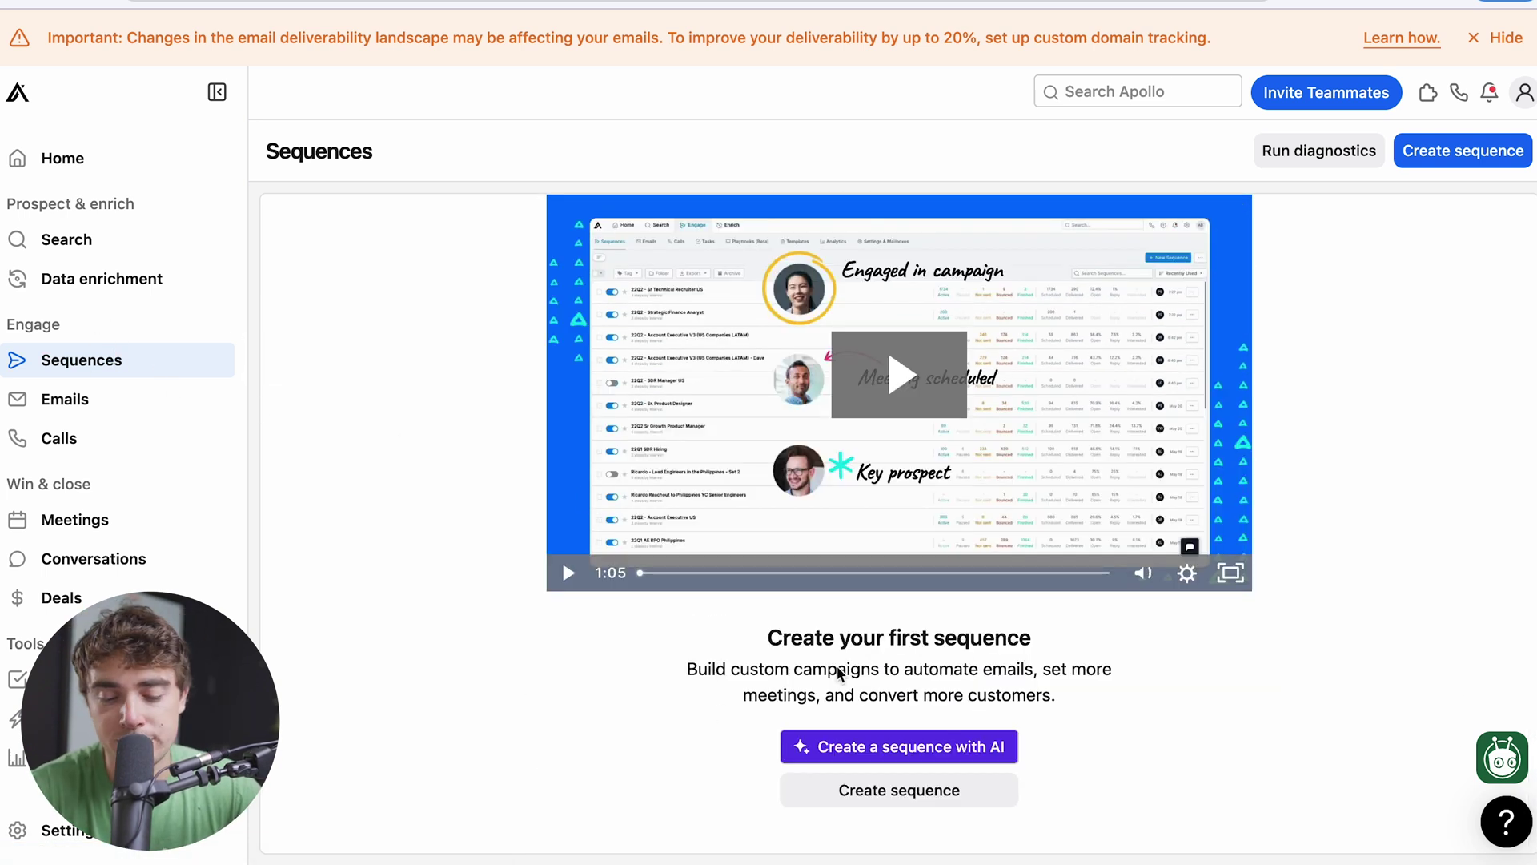
left_click(871, 796)
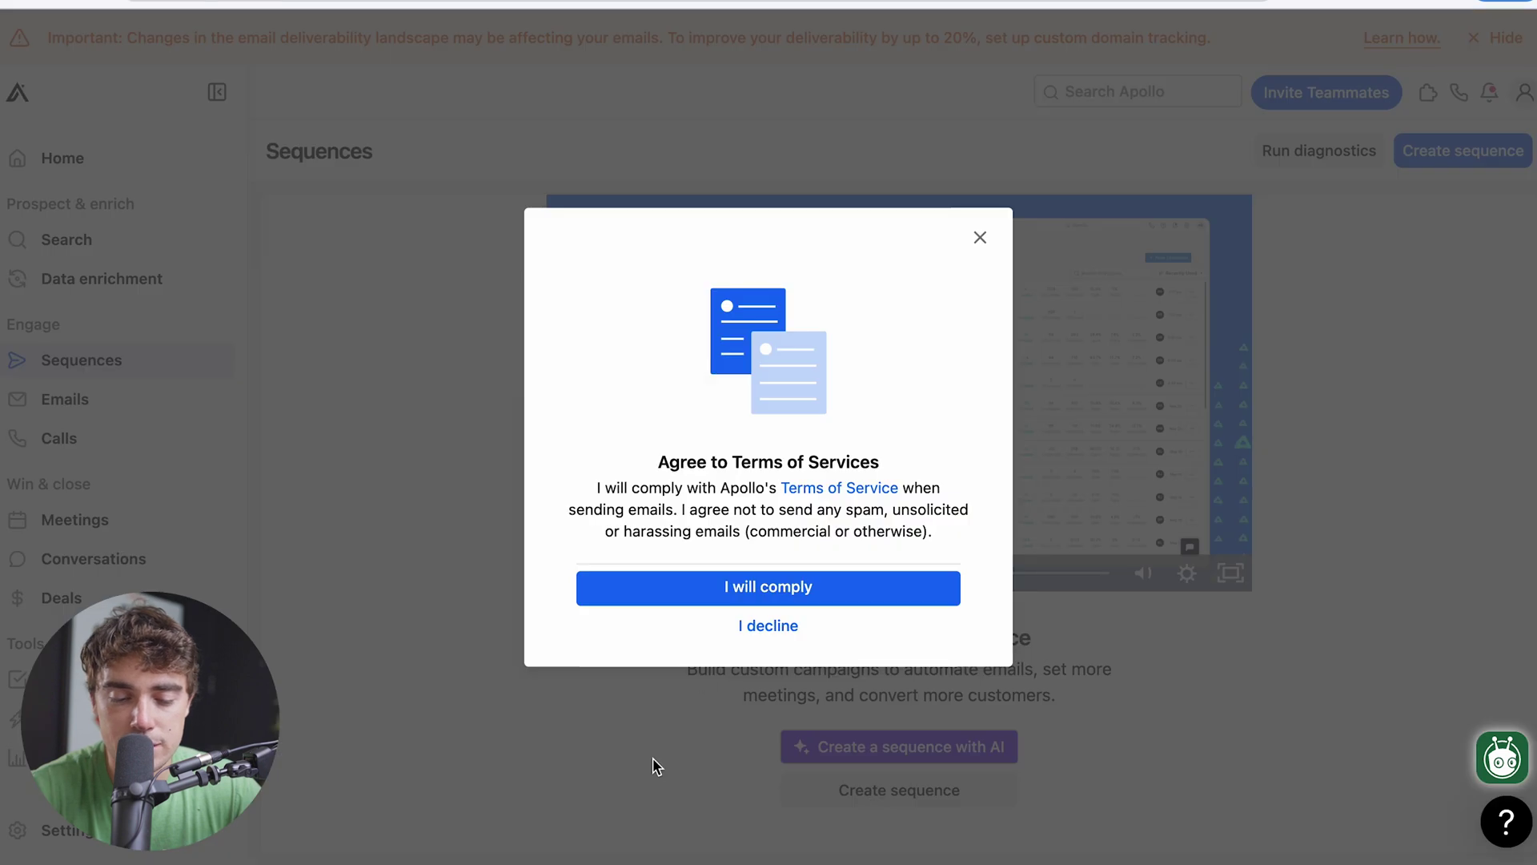
- Accept the email terms, preview the prebuilt sequence templates, then open People search's Job Titles filter
left_click(762, 598)
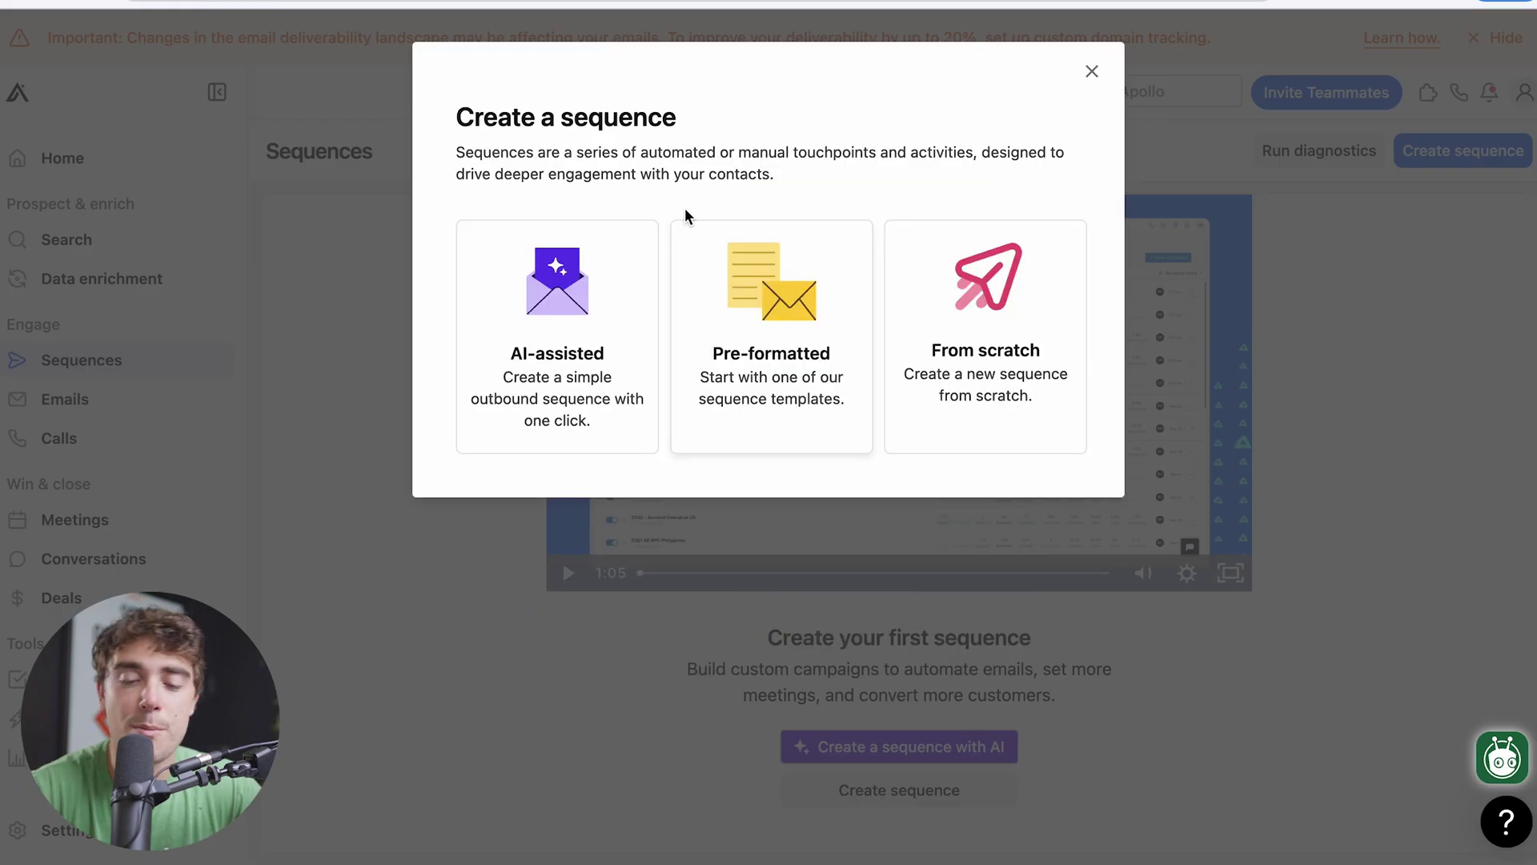
left_click(762, 333)
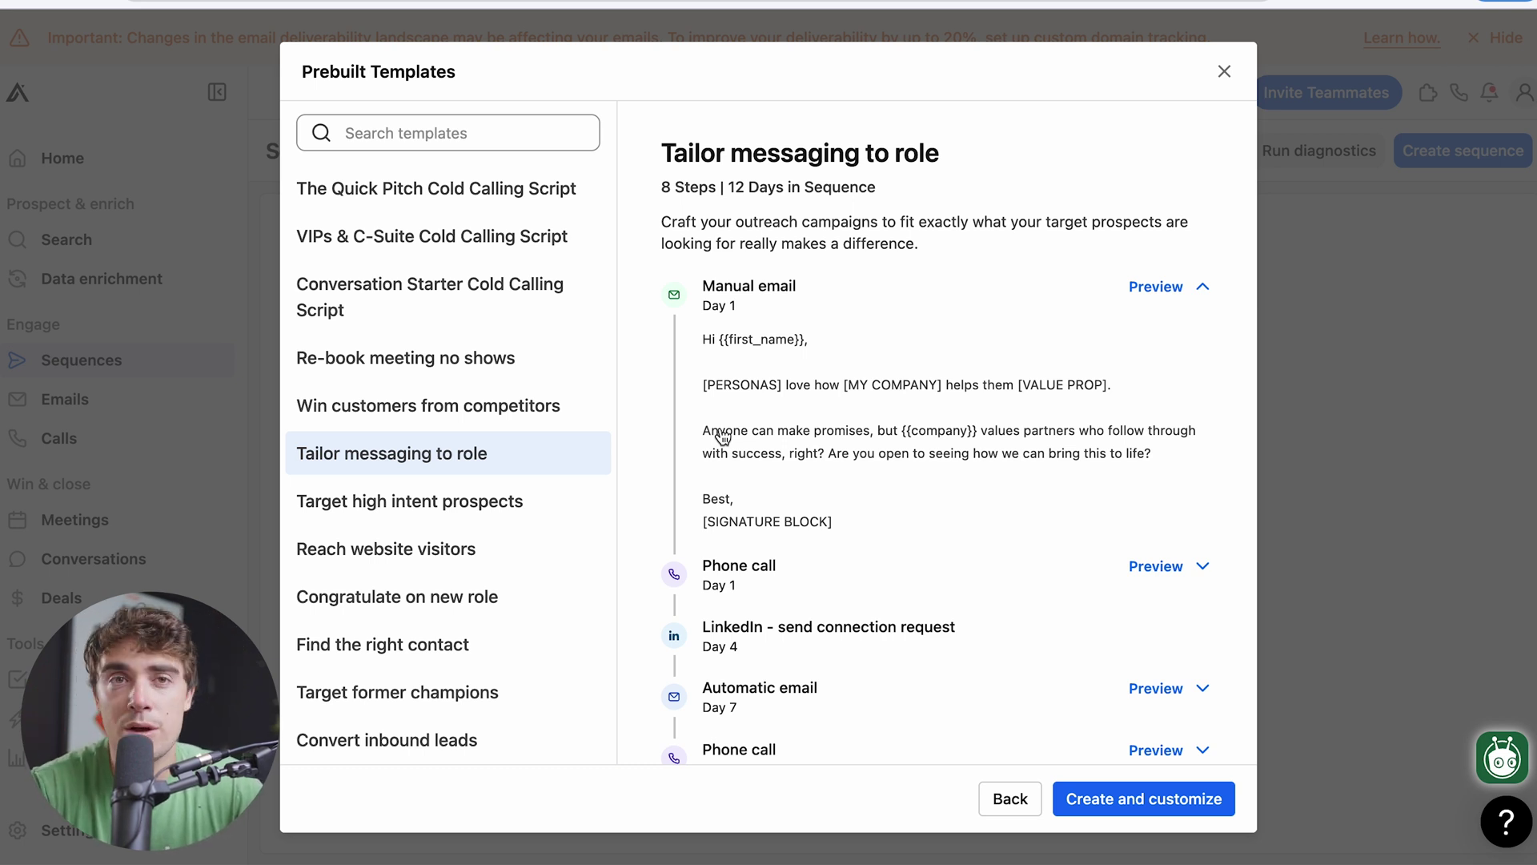
scroll(723, 437, "down", 1)
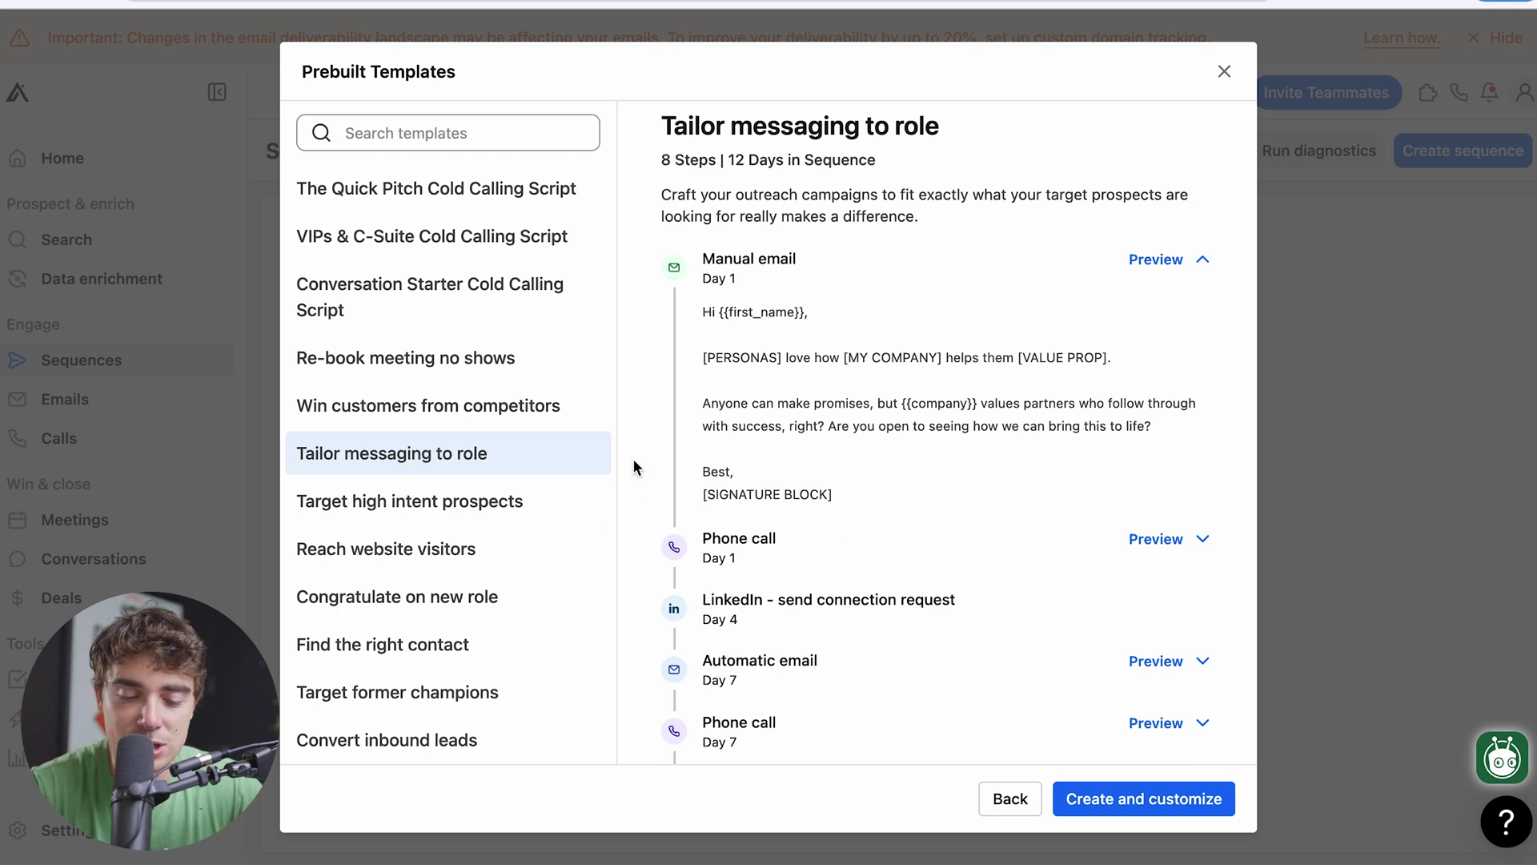
scroll(653, 498, "down", 3)
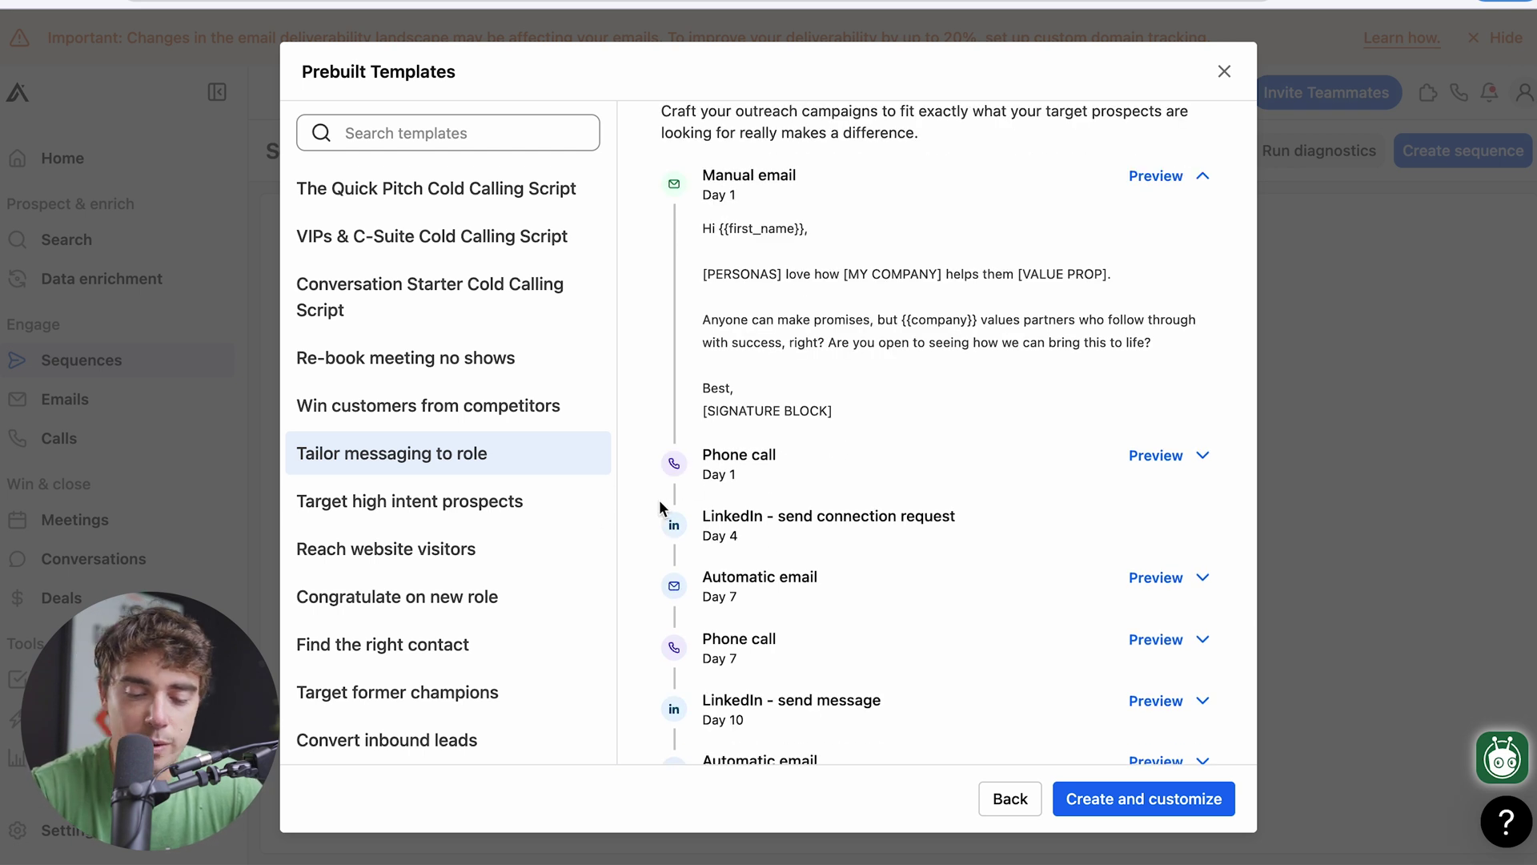
scroll(662, 506, "down", 4)
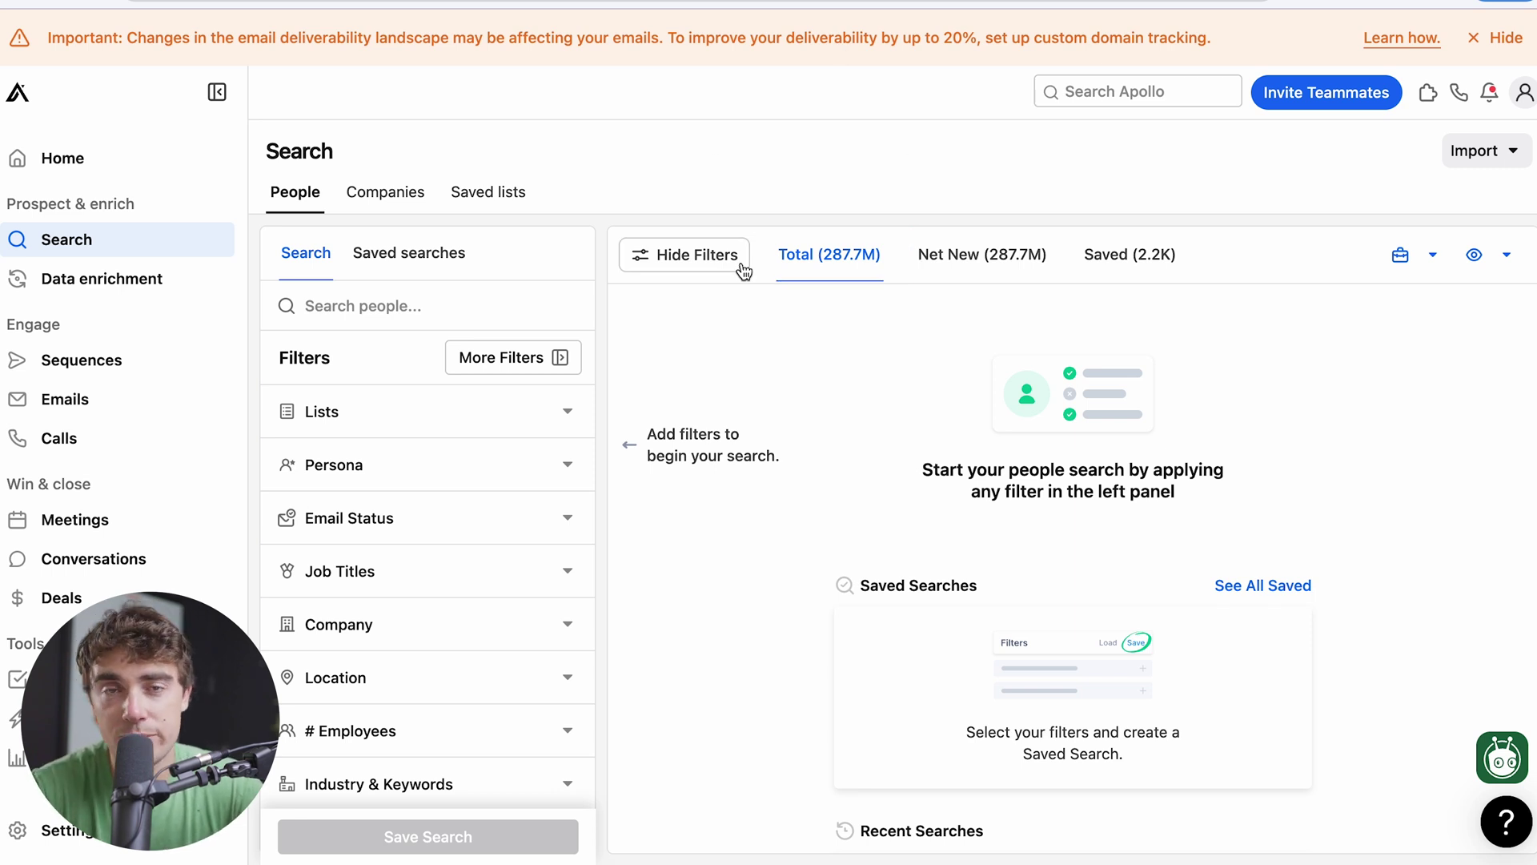
left_click(373, 571)
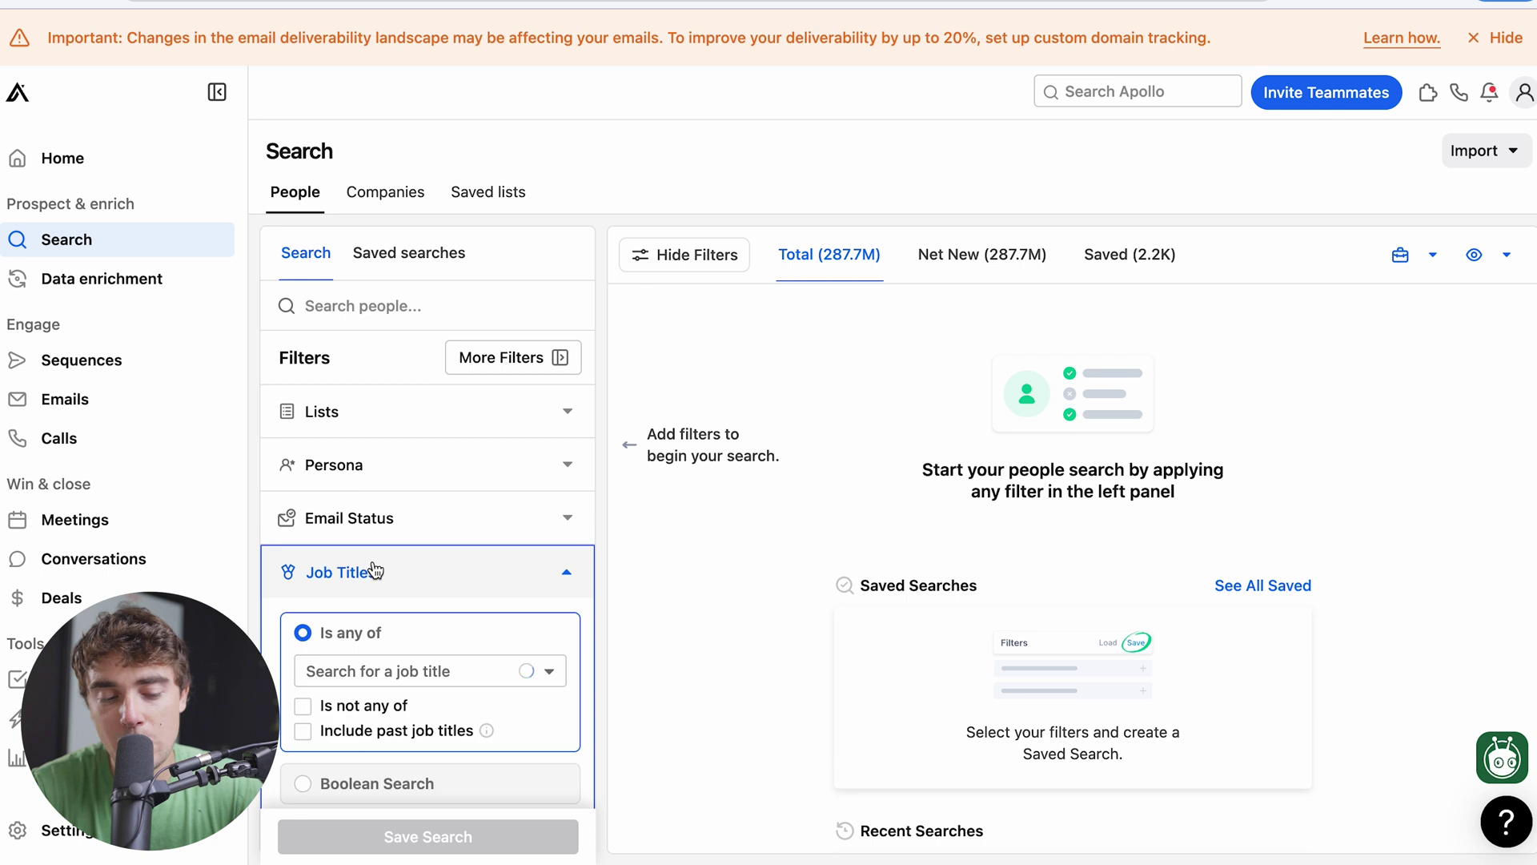
- Filter the people search to the job title 'owner', narrowing results to 2.5M contacts
left_click(340, 670)
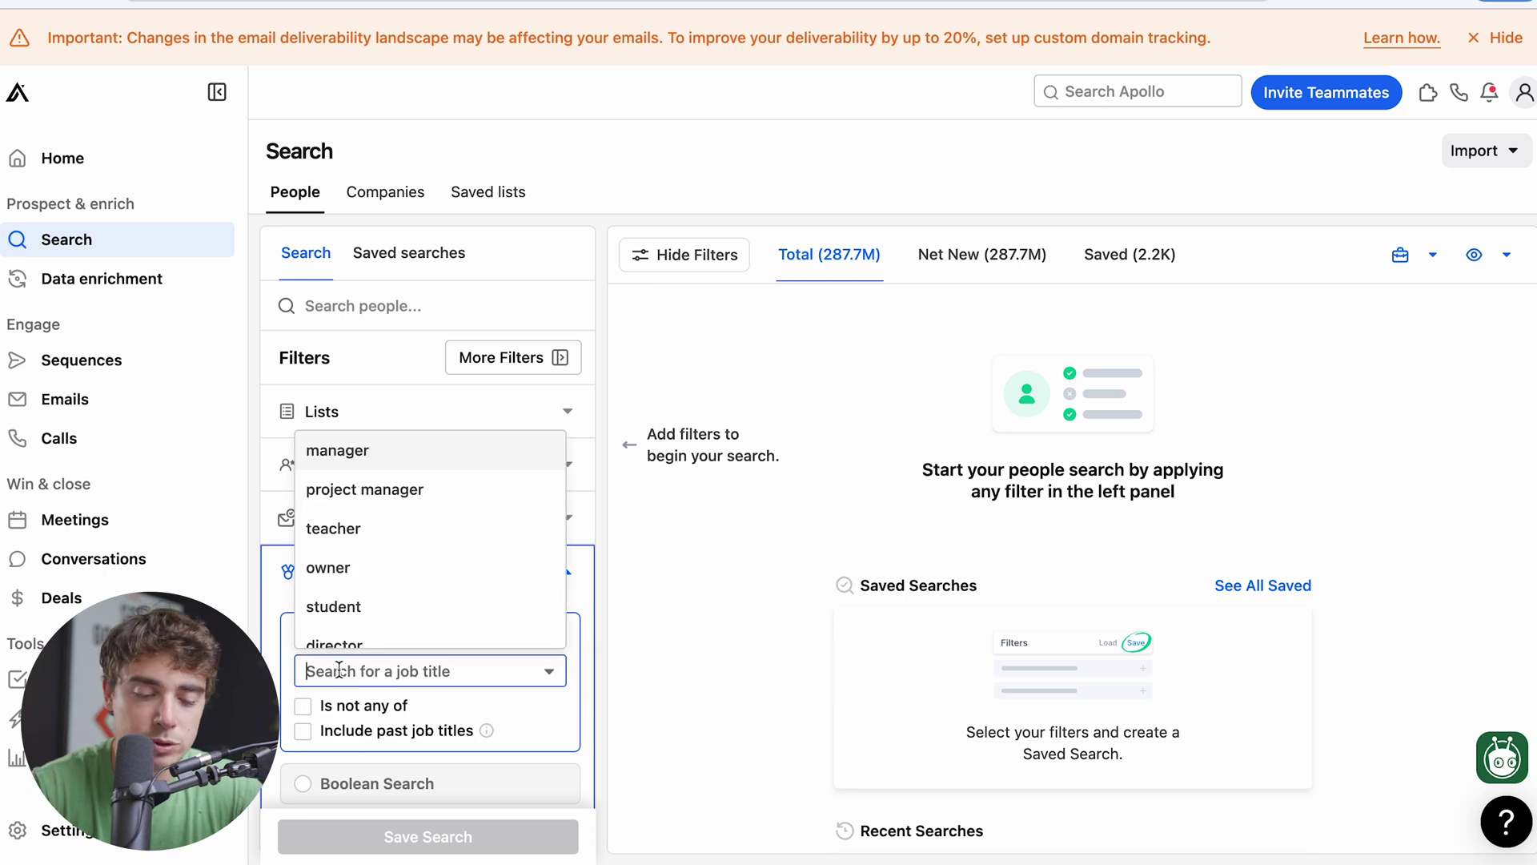
left_click(340, 566)
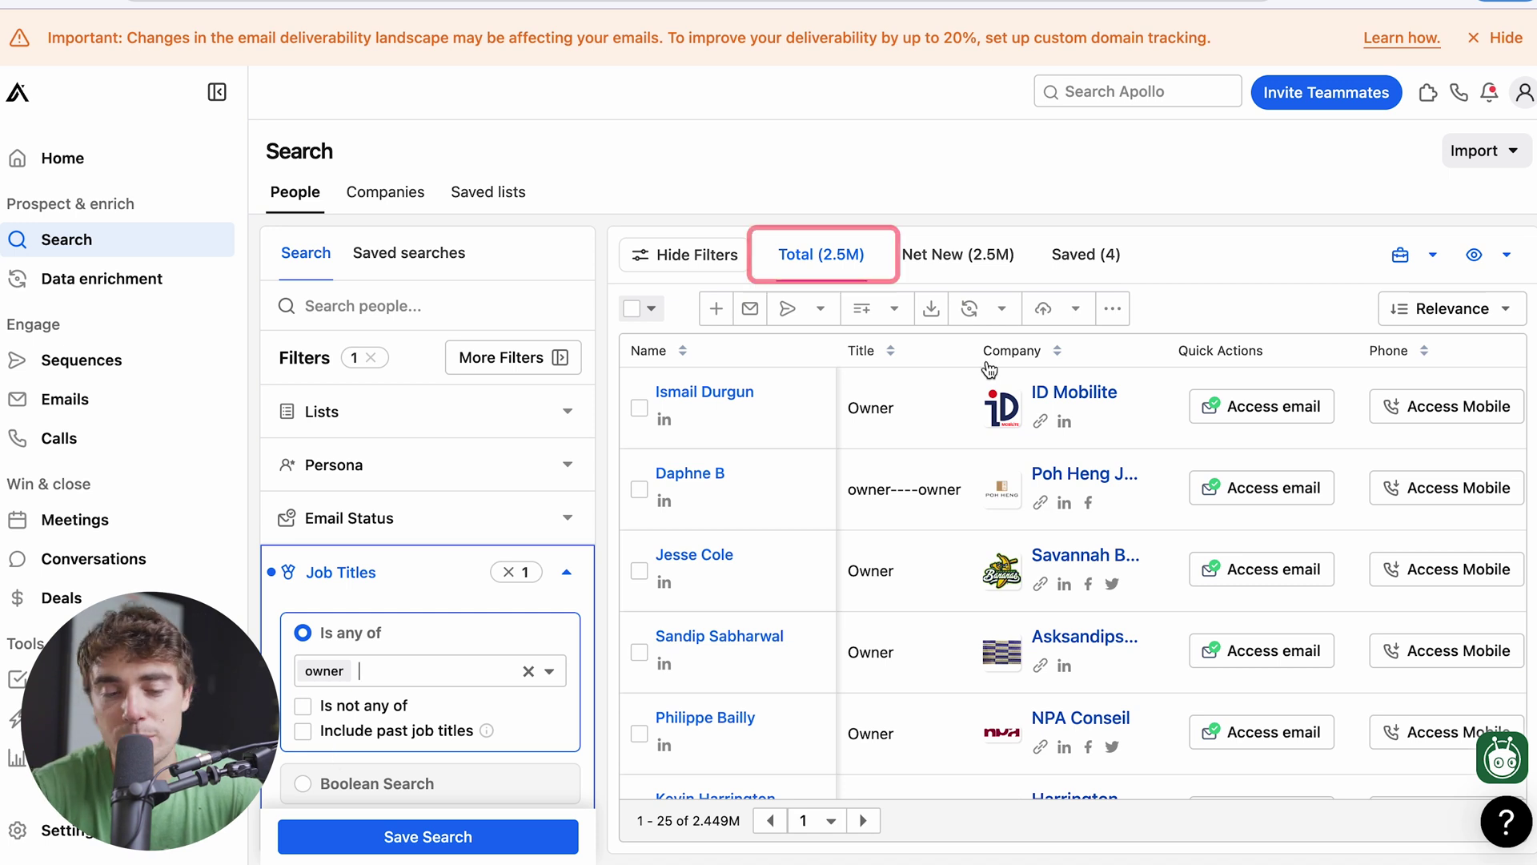
scroll(305, 588, "down", 4)
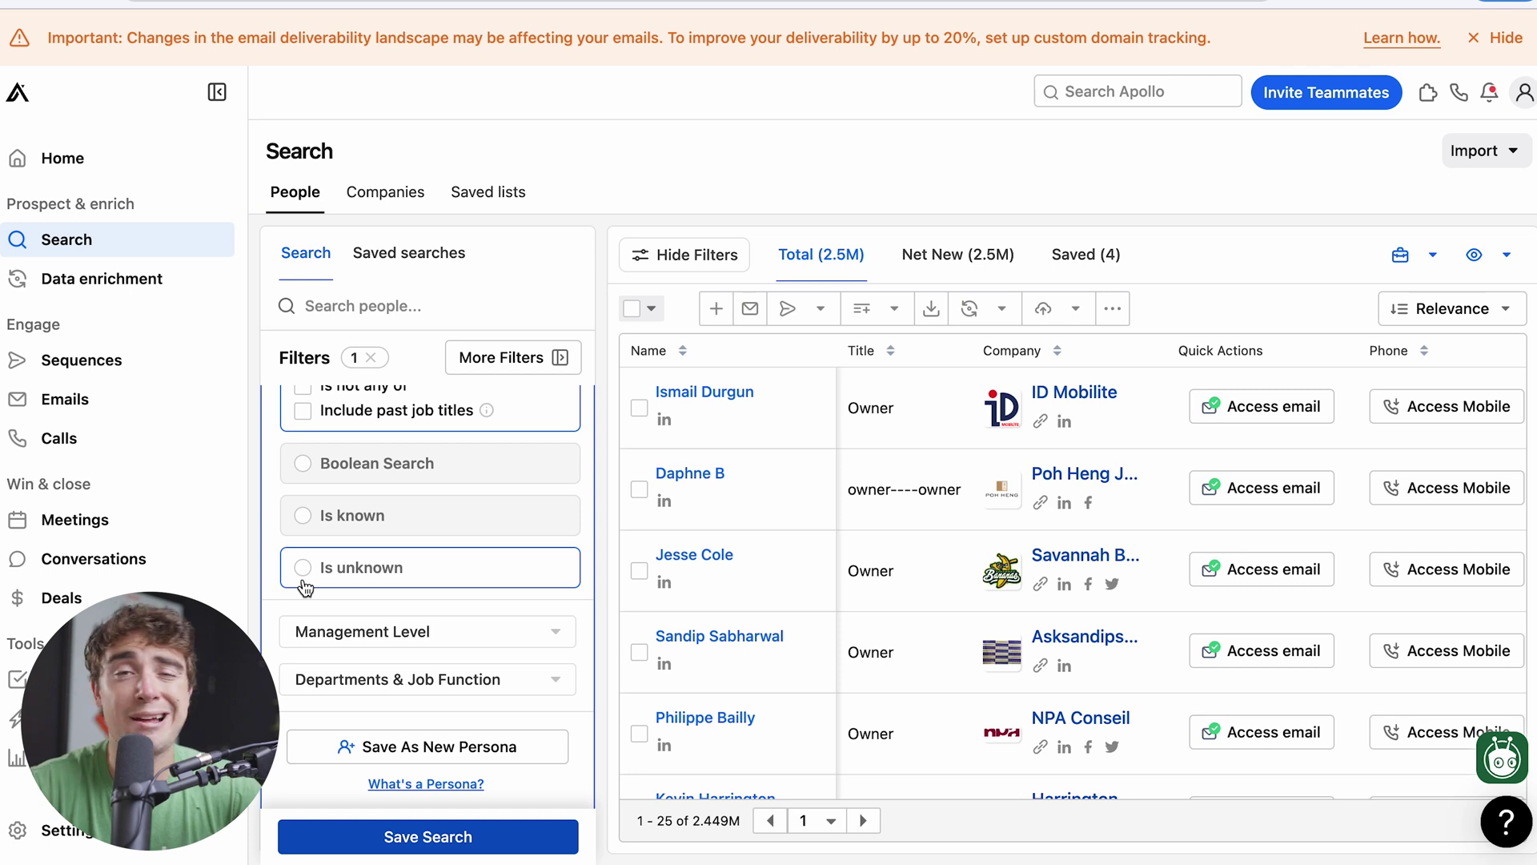
- Search 'los angeles' and apply the Greater Los Angeles Area location filter, leaving 43.9K contacts
scroll(305, 560, "down", 5)
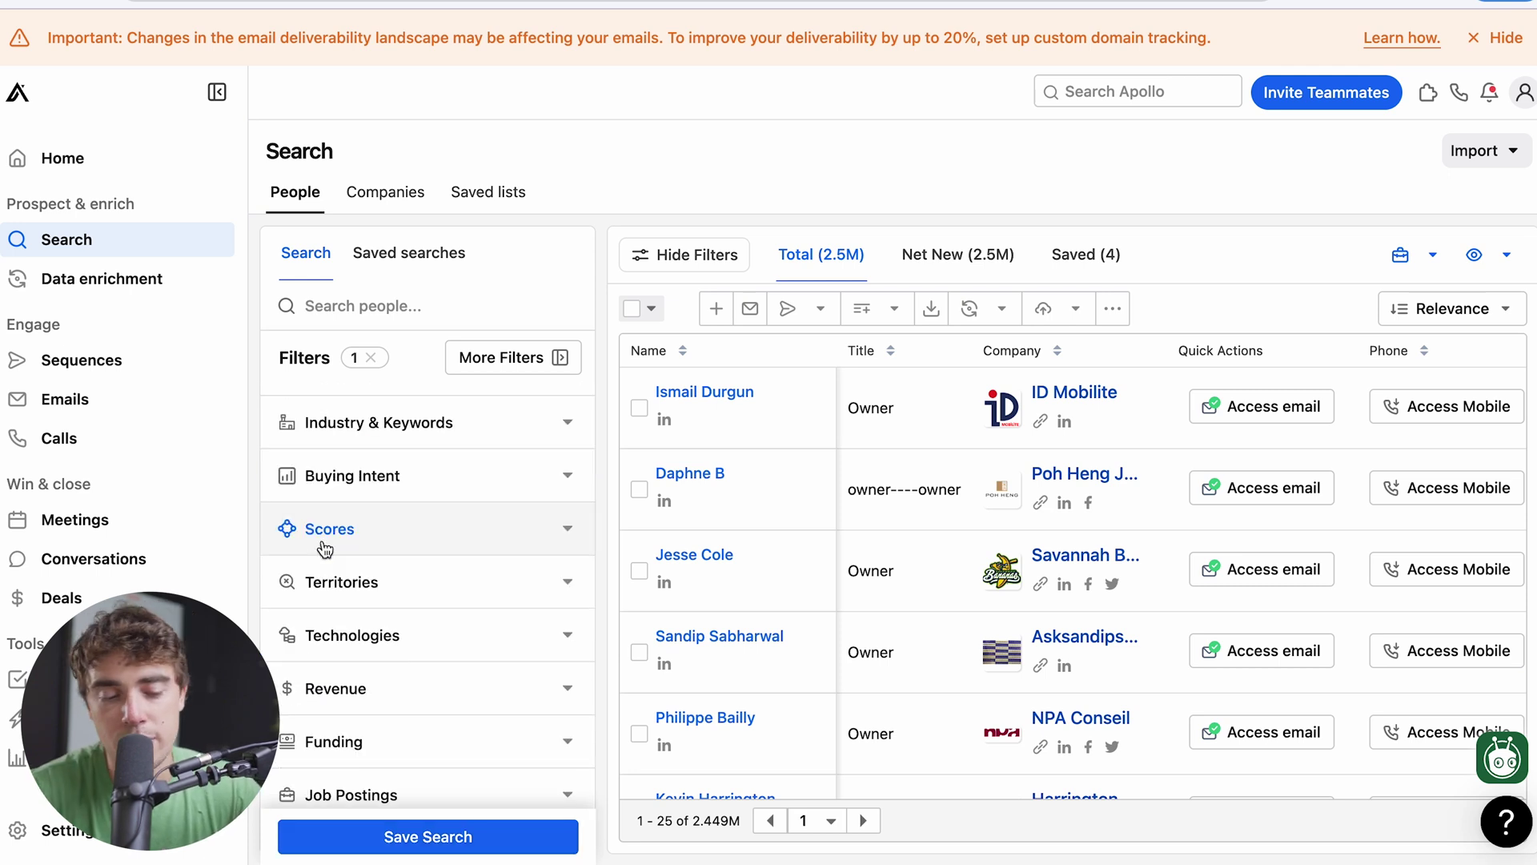
scroll(323, 494, "up", 3)
scroll(322, 494, "up", 3)
left_click(336, 541)
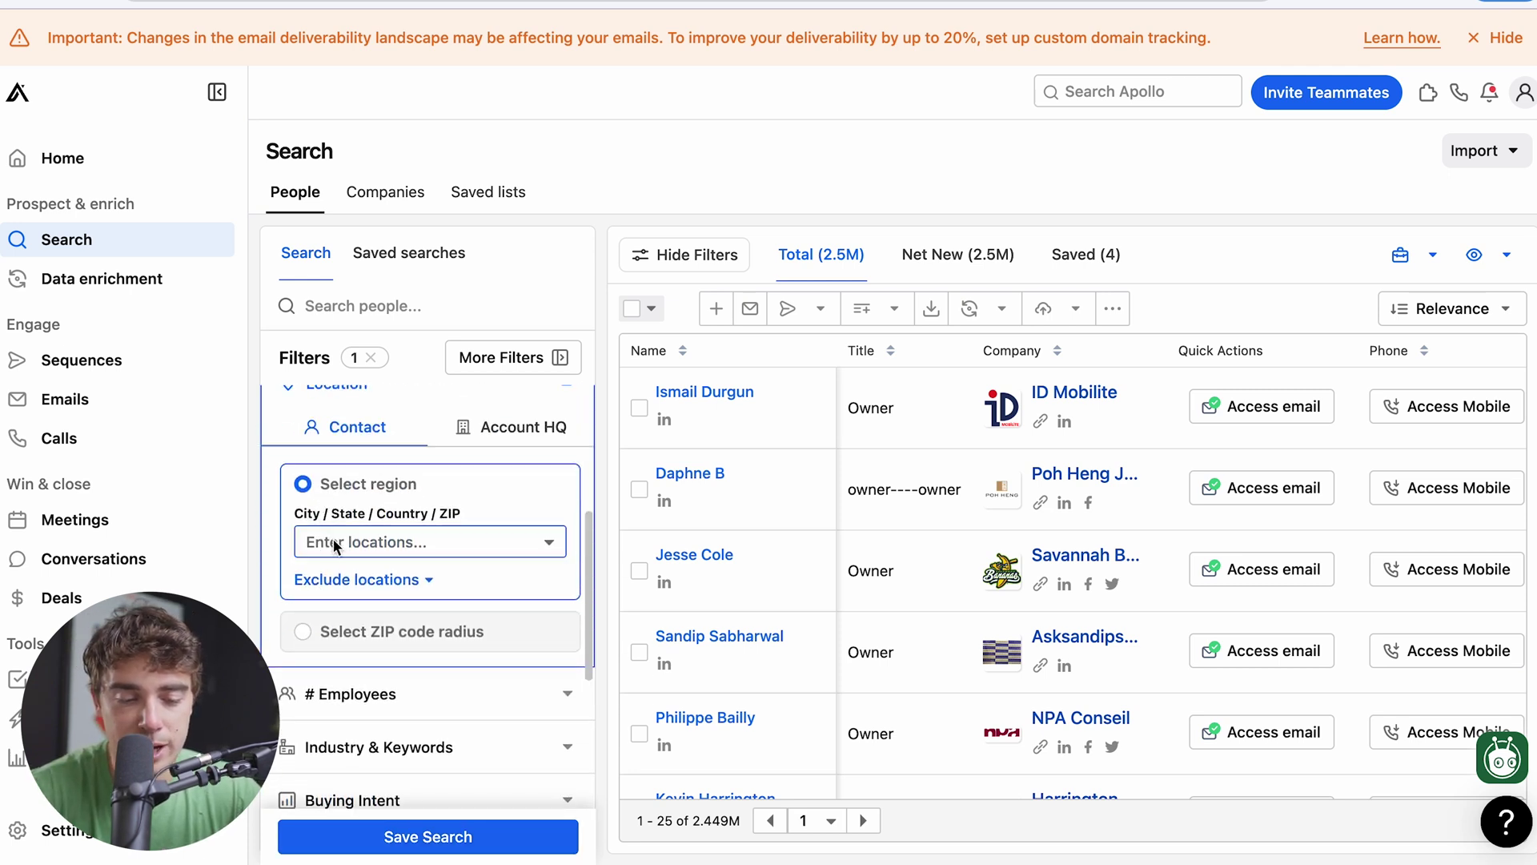
type("los angeles")
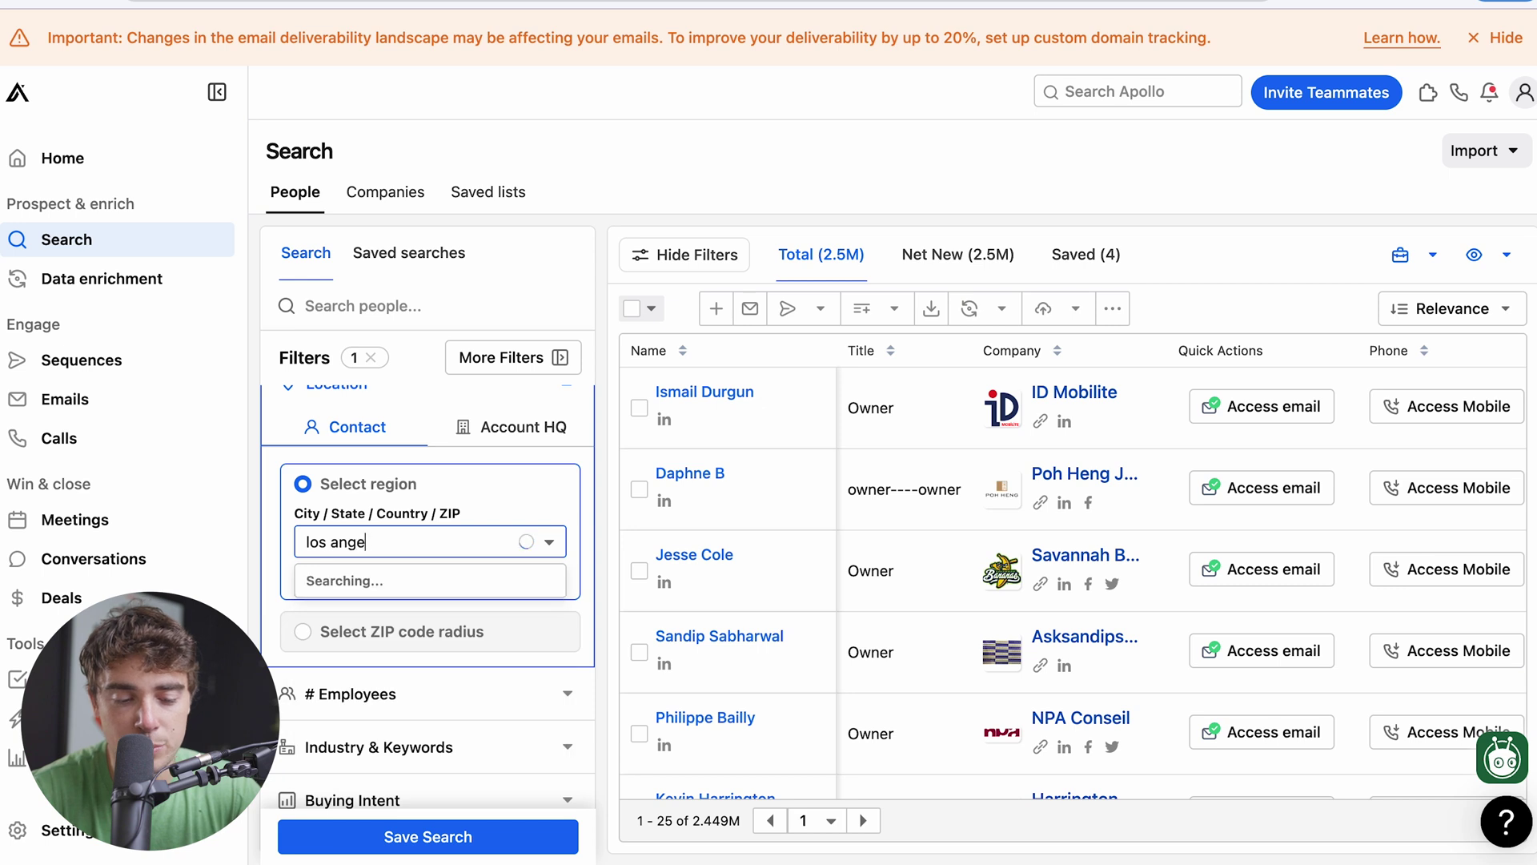
left_click(353, 623)
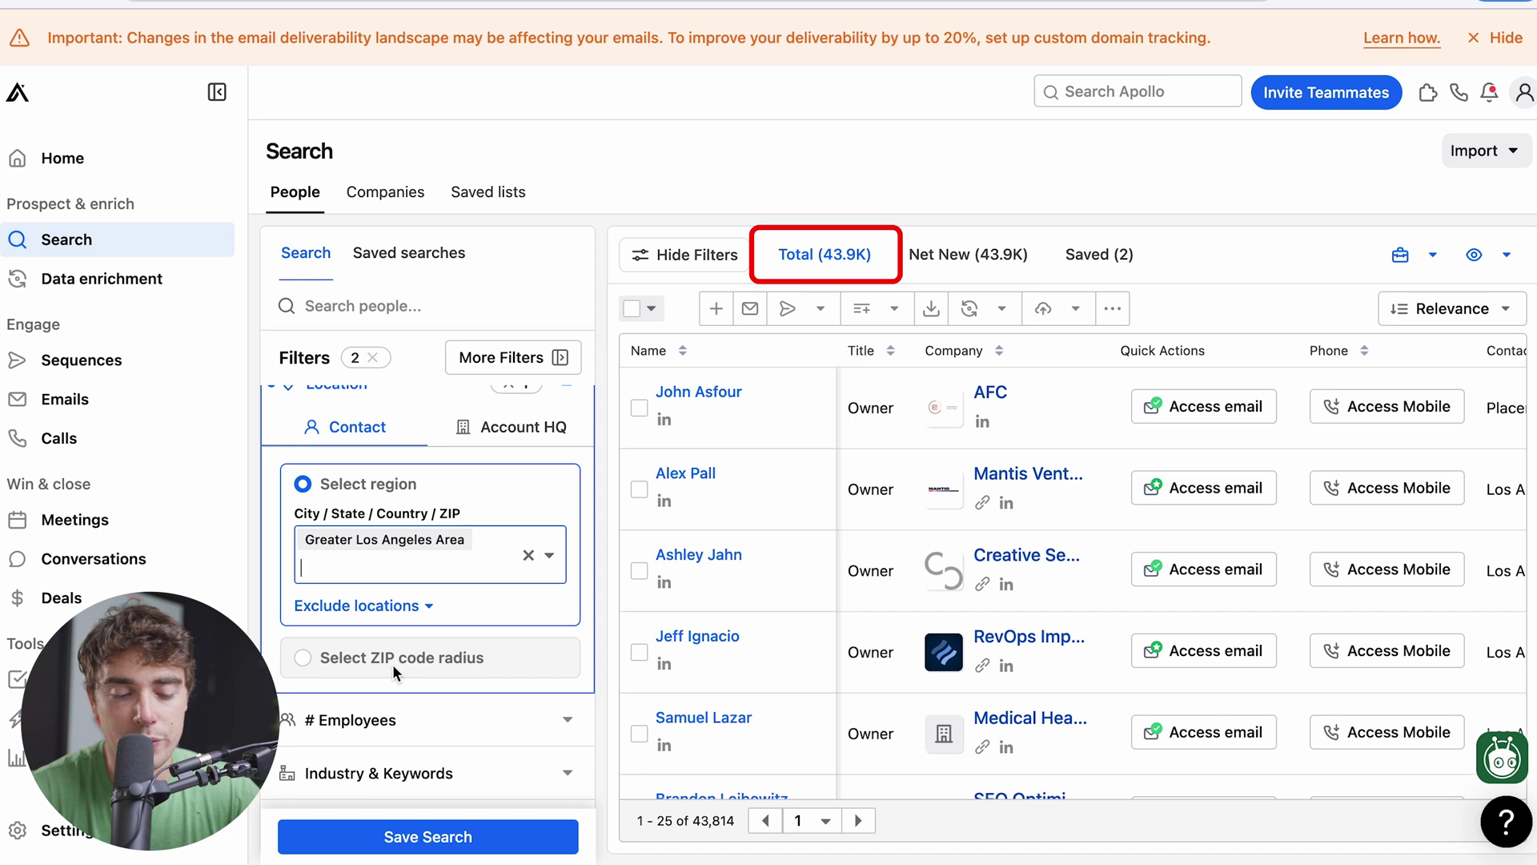
scroll(396, 672, "down", 3)
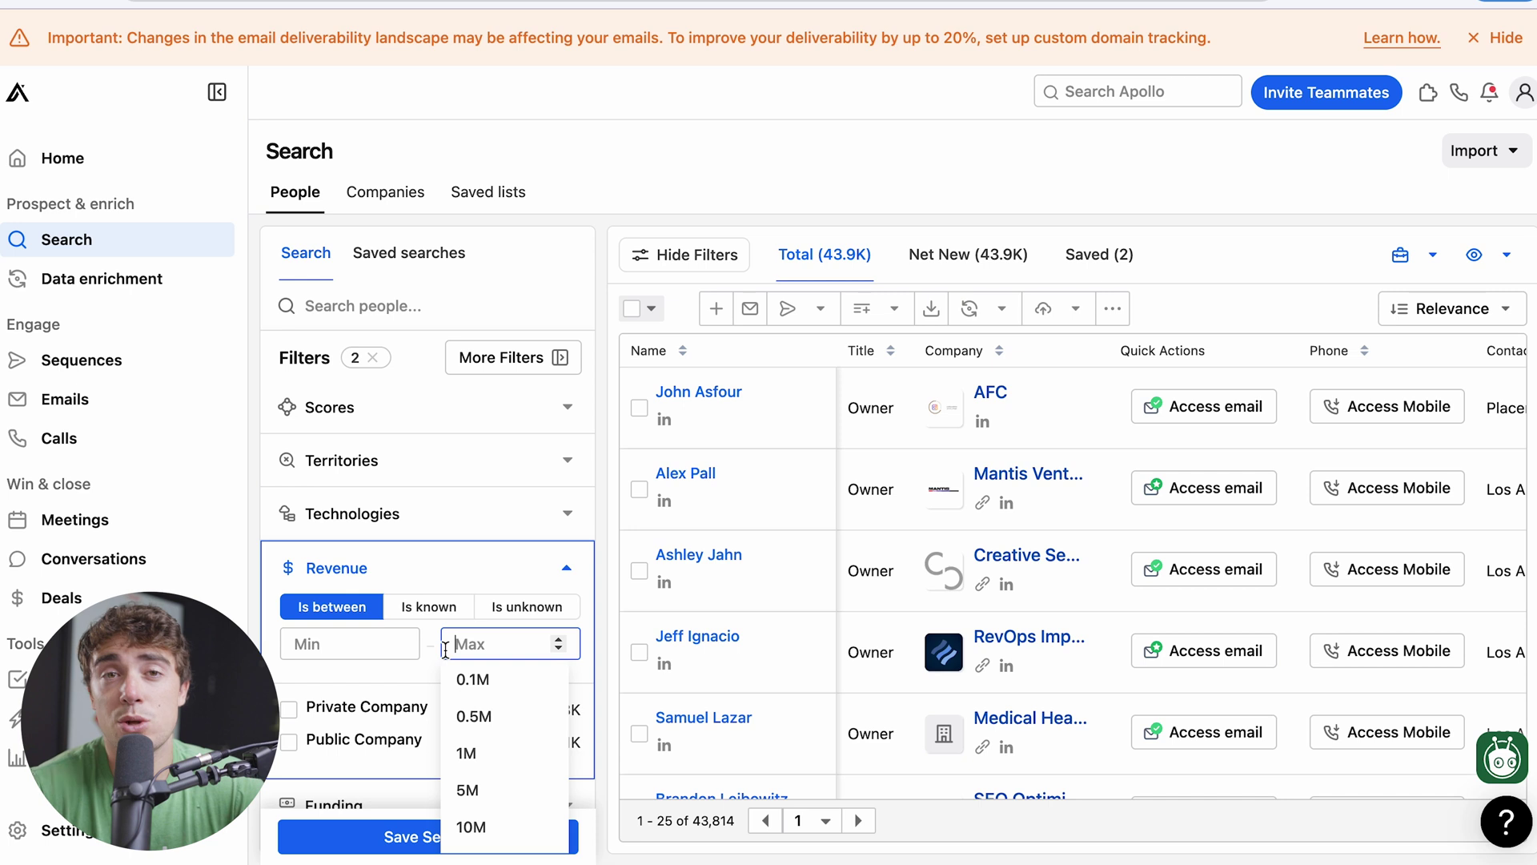
- Require revenue above 1000000 and Series A funding, then select all 40 resulting people
left_click(466, 753)
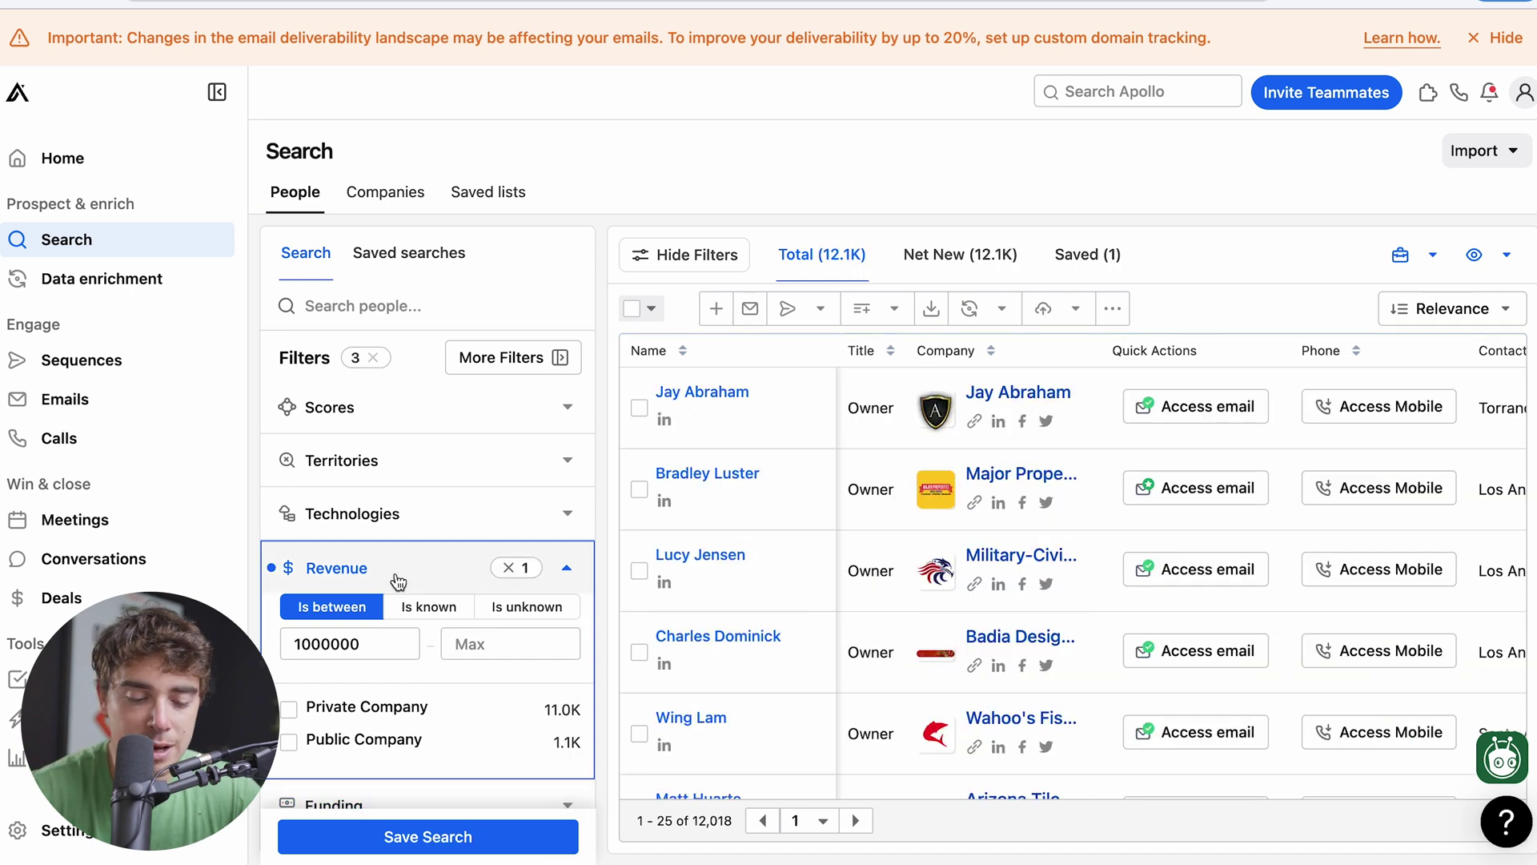
left_click(334, 803)
left_click(288, 617)
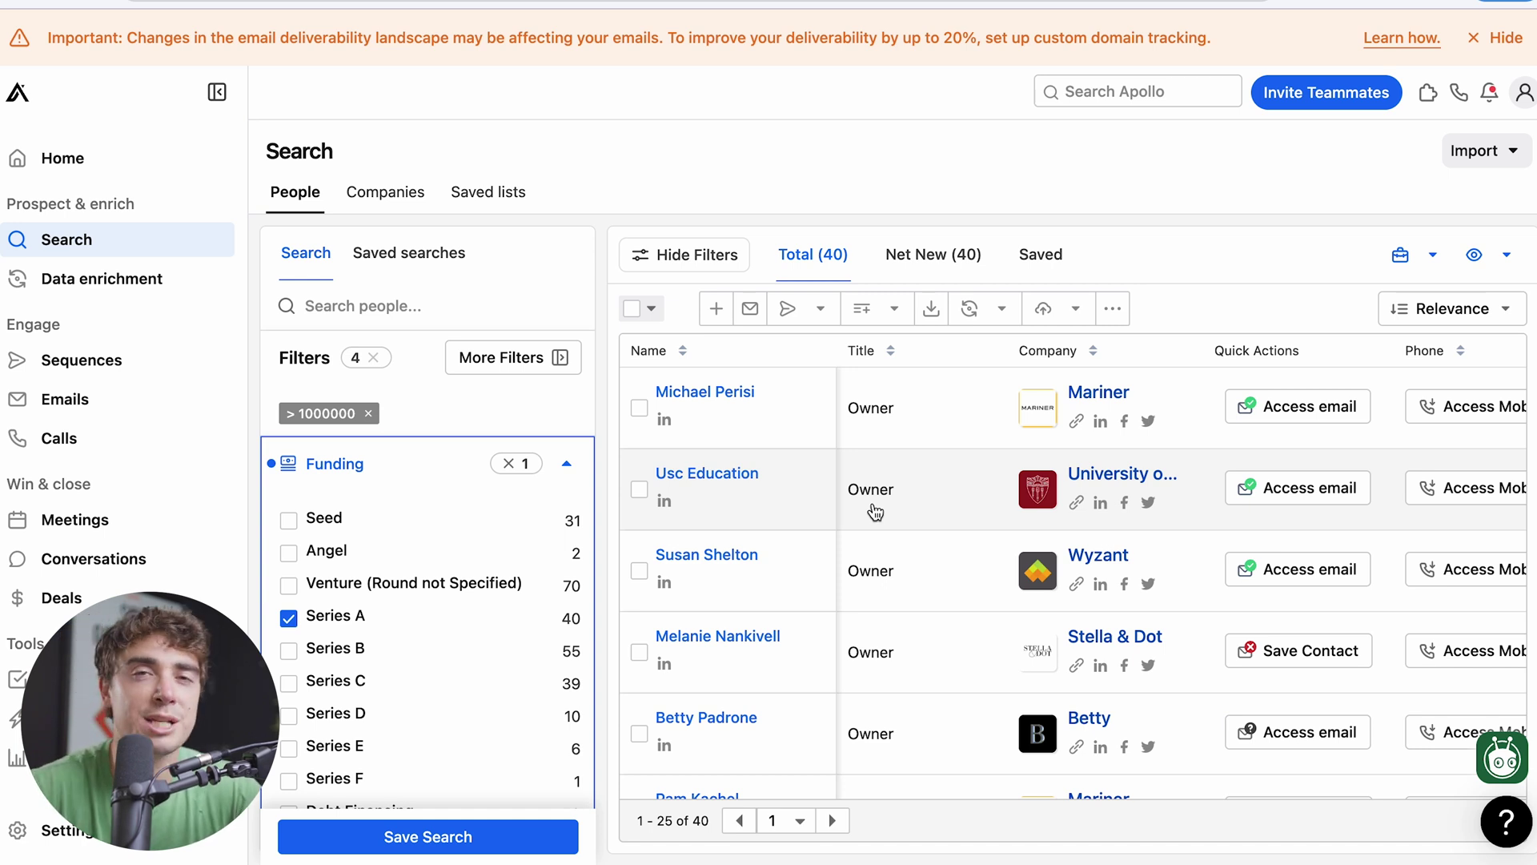
left_click(632, 308)
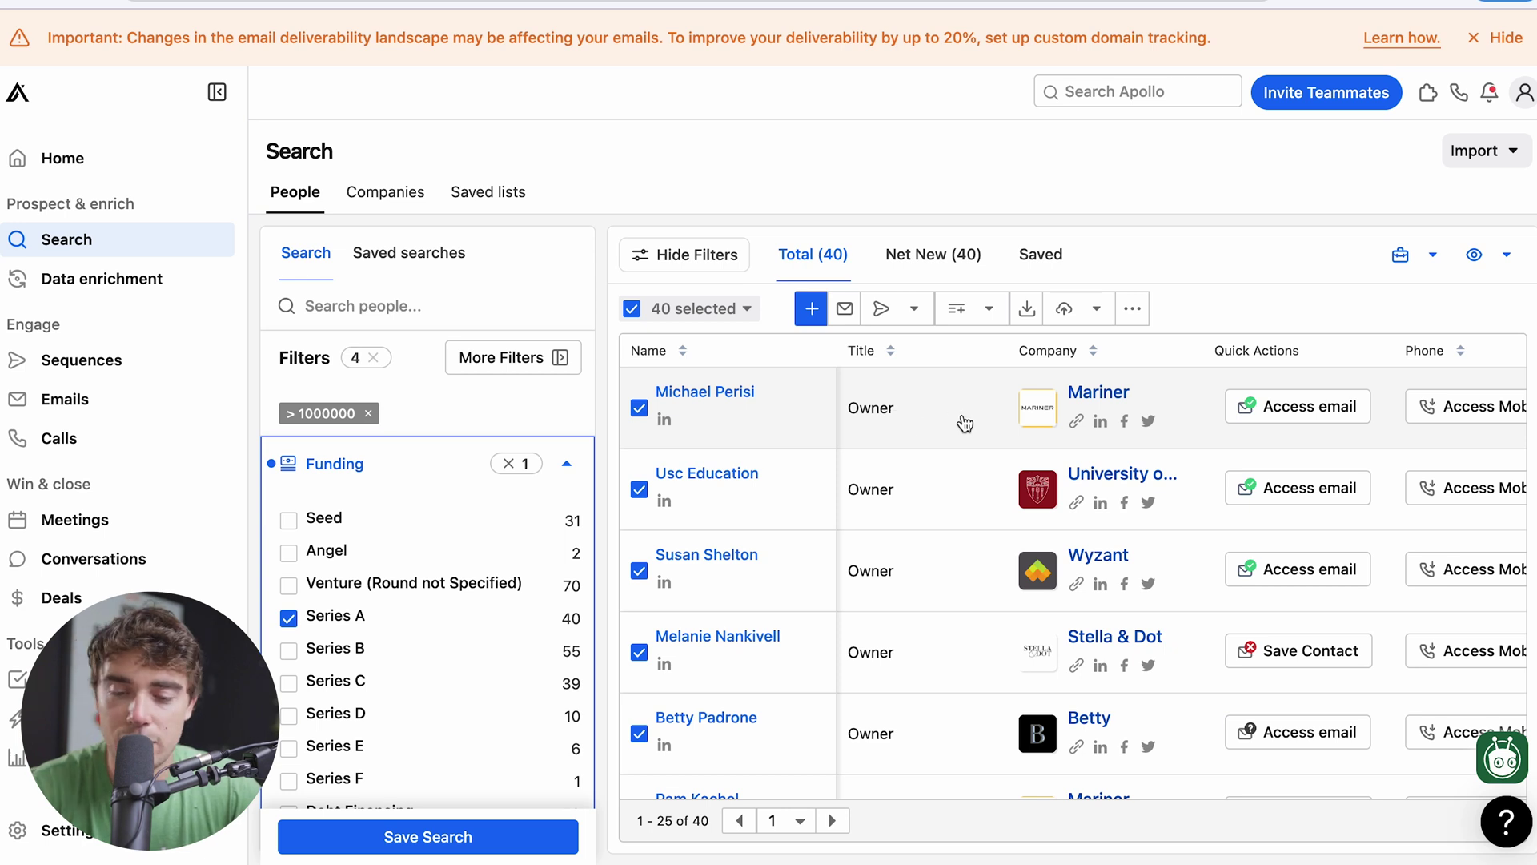
- Scroll the results right to Contact Location, # Employees, Industry and Keywords, then open Analytics dashboards
scroll(1065, 404, "right", 5)
scroll(1049, 410, "right", 10)
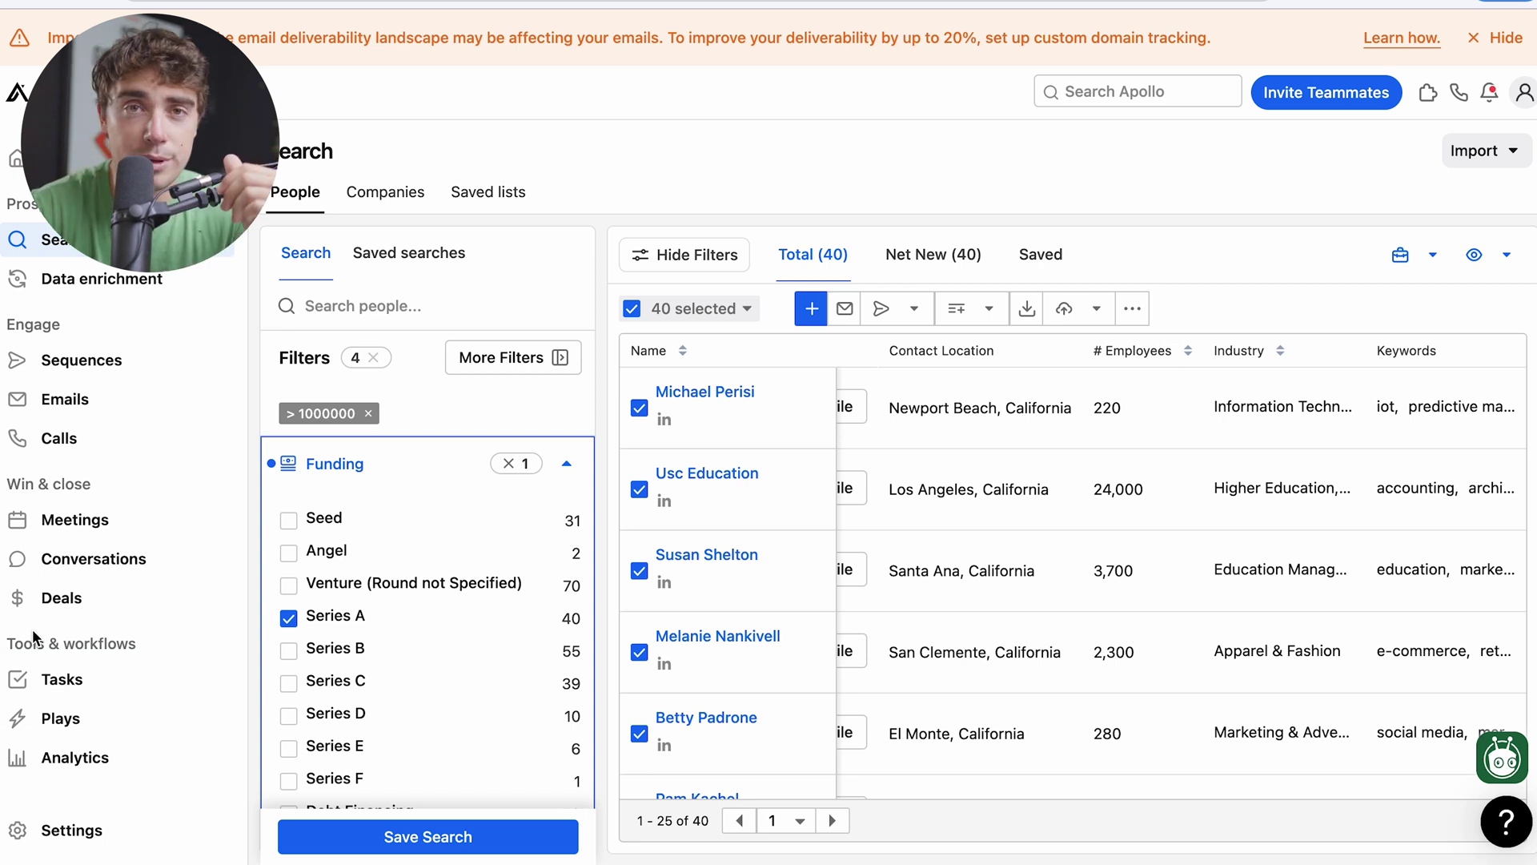
left_click(122, 754)
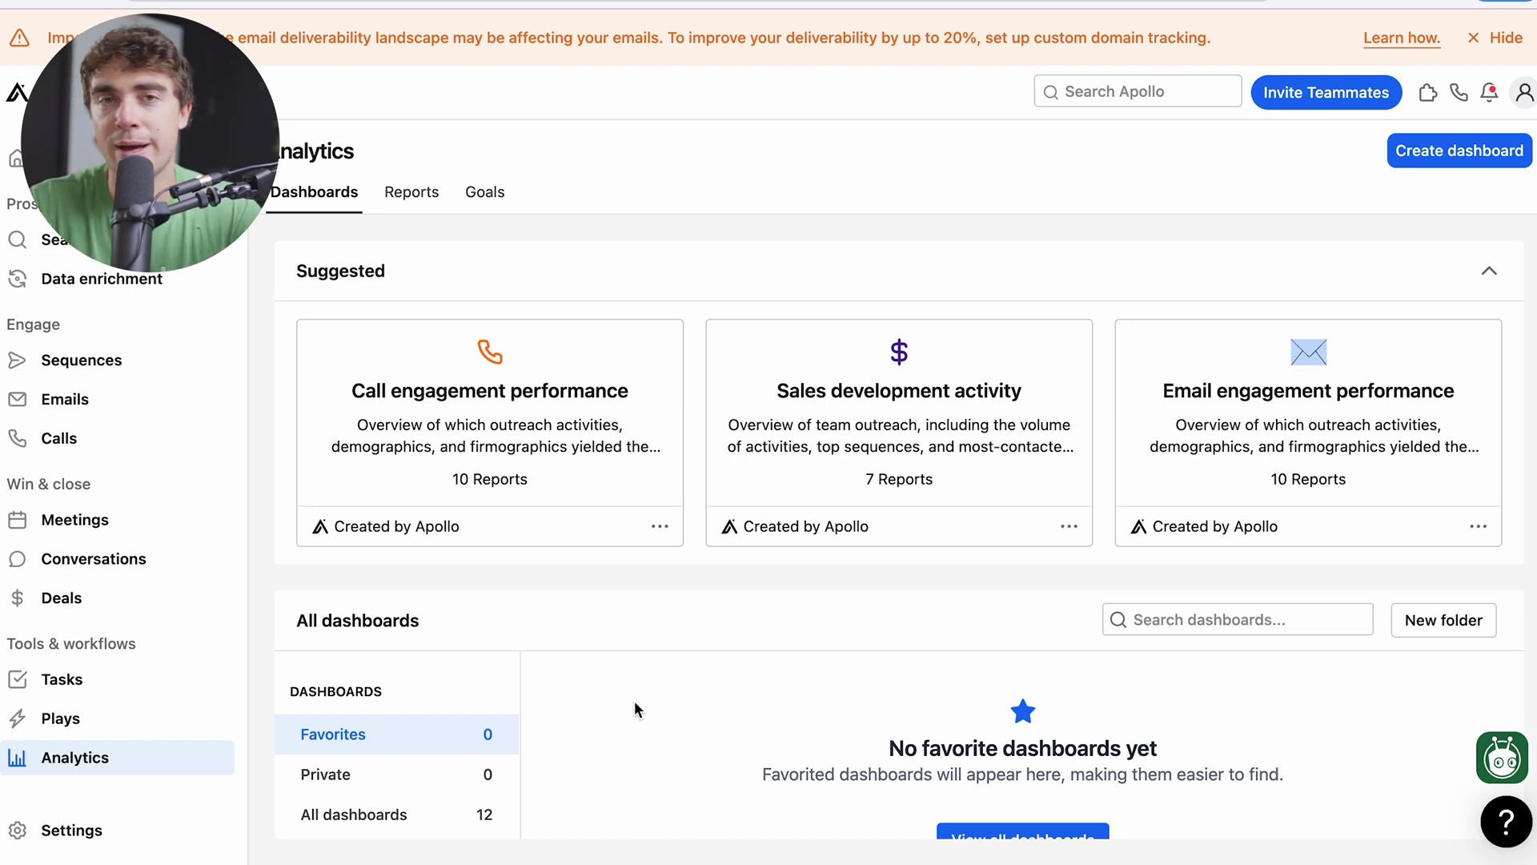
- Scroll down the Analytics dashboards page to review the suggested call, sales development and email dashboards
scroll(634, 700, "down", 1)
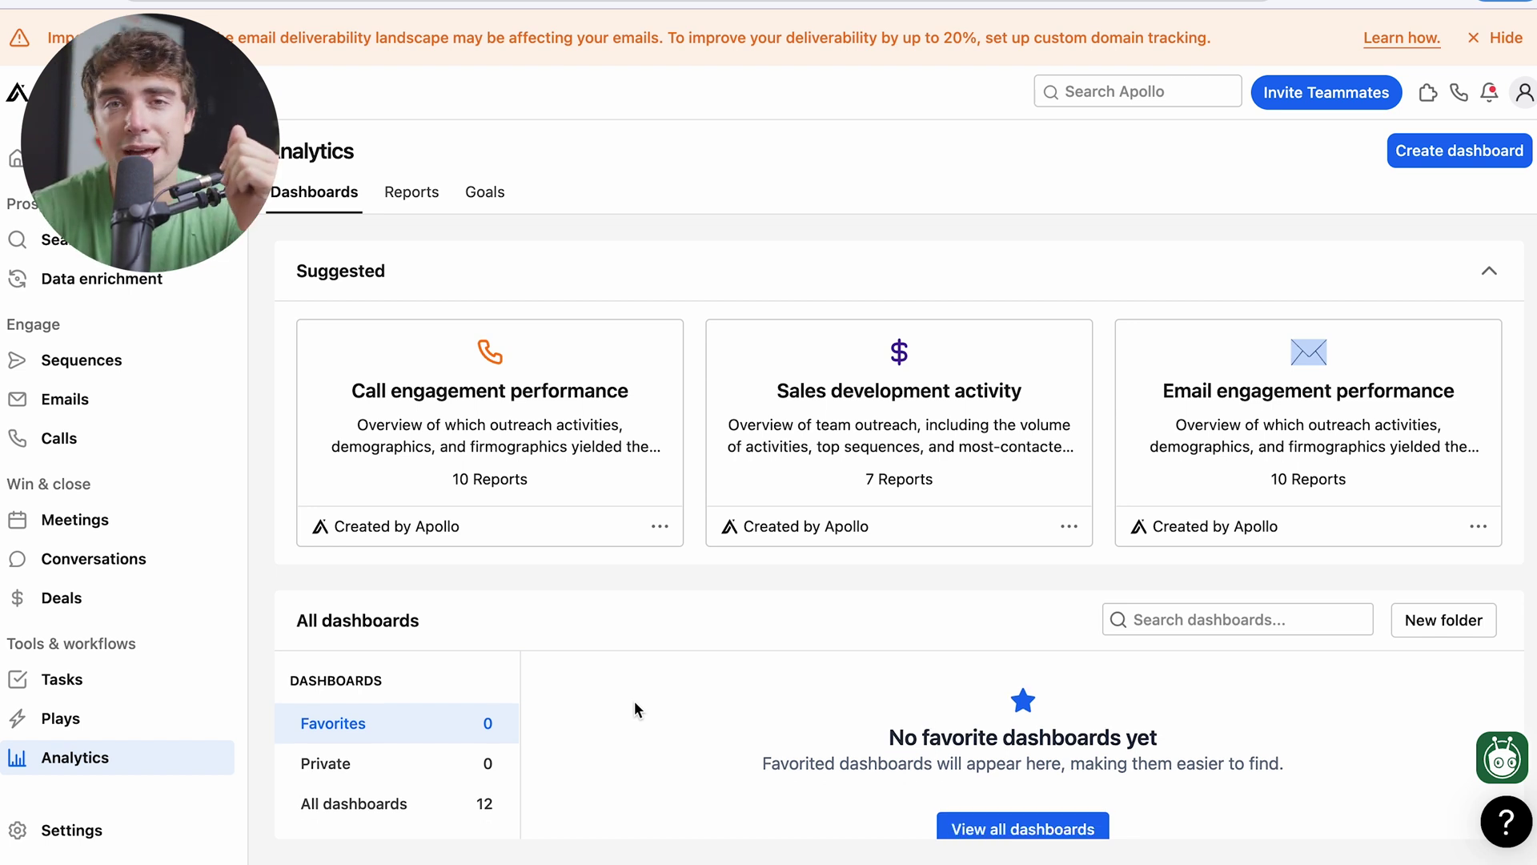